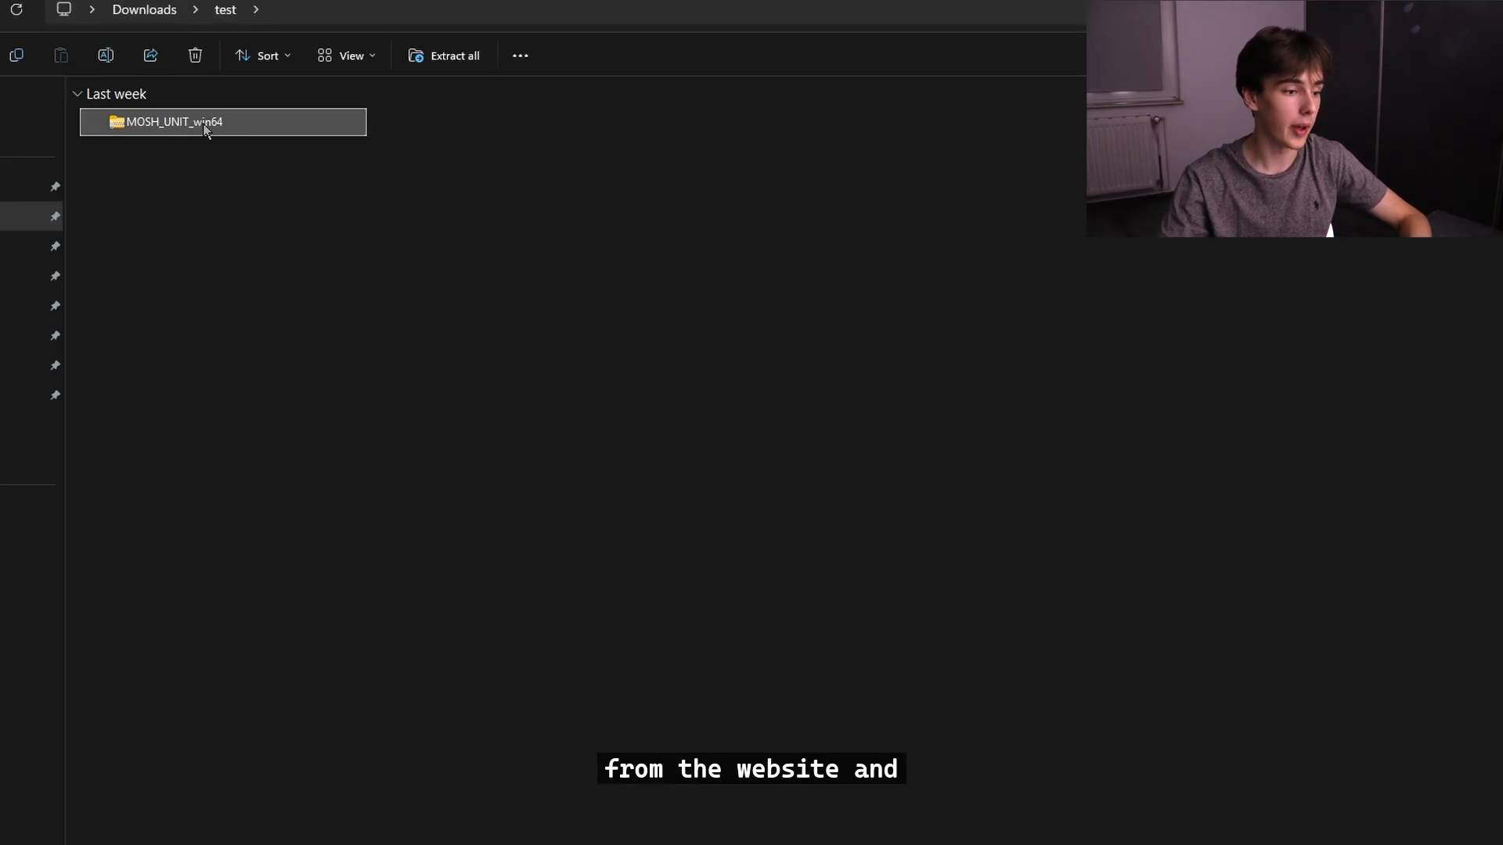
Extract the MOSH_UNIT_win64 archive into a folder of the same name inside Downloads\test.
{"action": "right_click", "coordinate": [206, 128]}
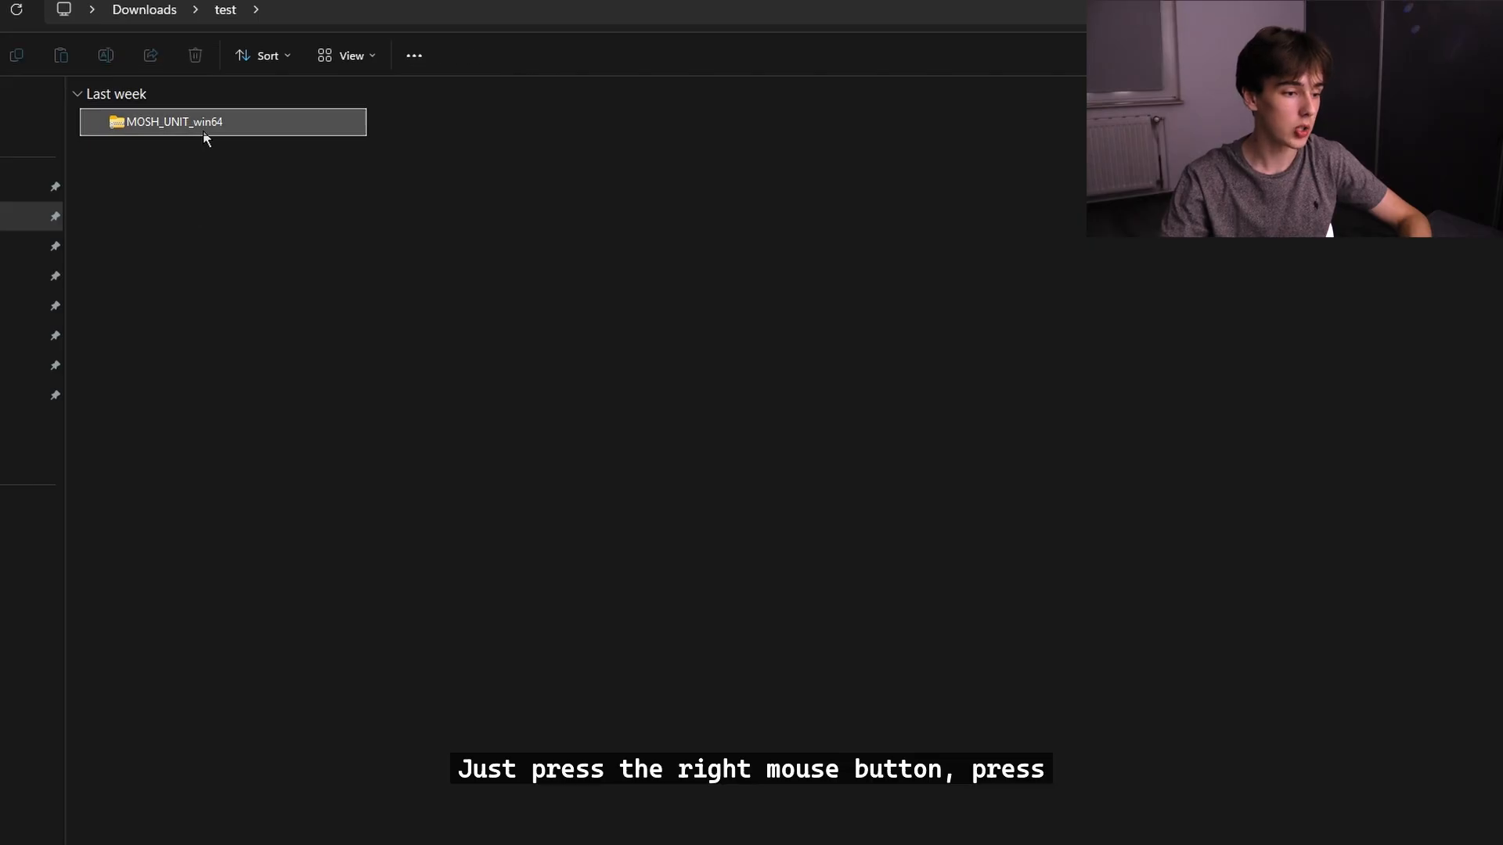
{"action": "right_click", "coordinate": [205, 133]}
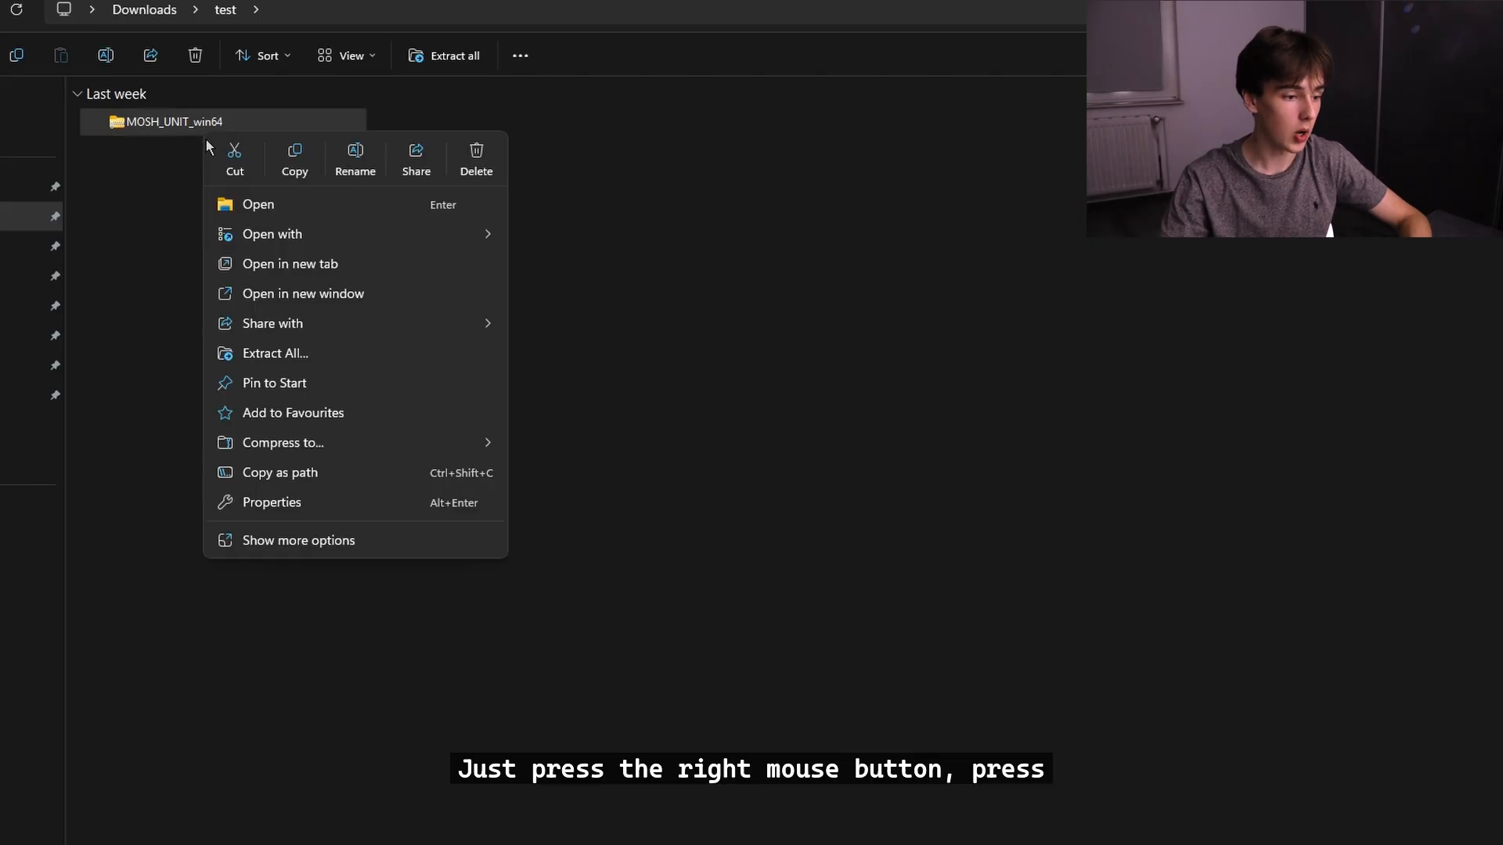
{"action": "left_click", "coordinate": [267, 359]}
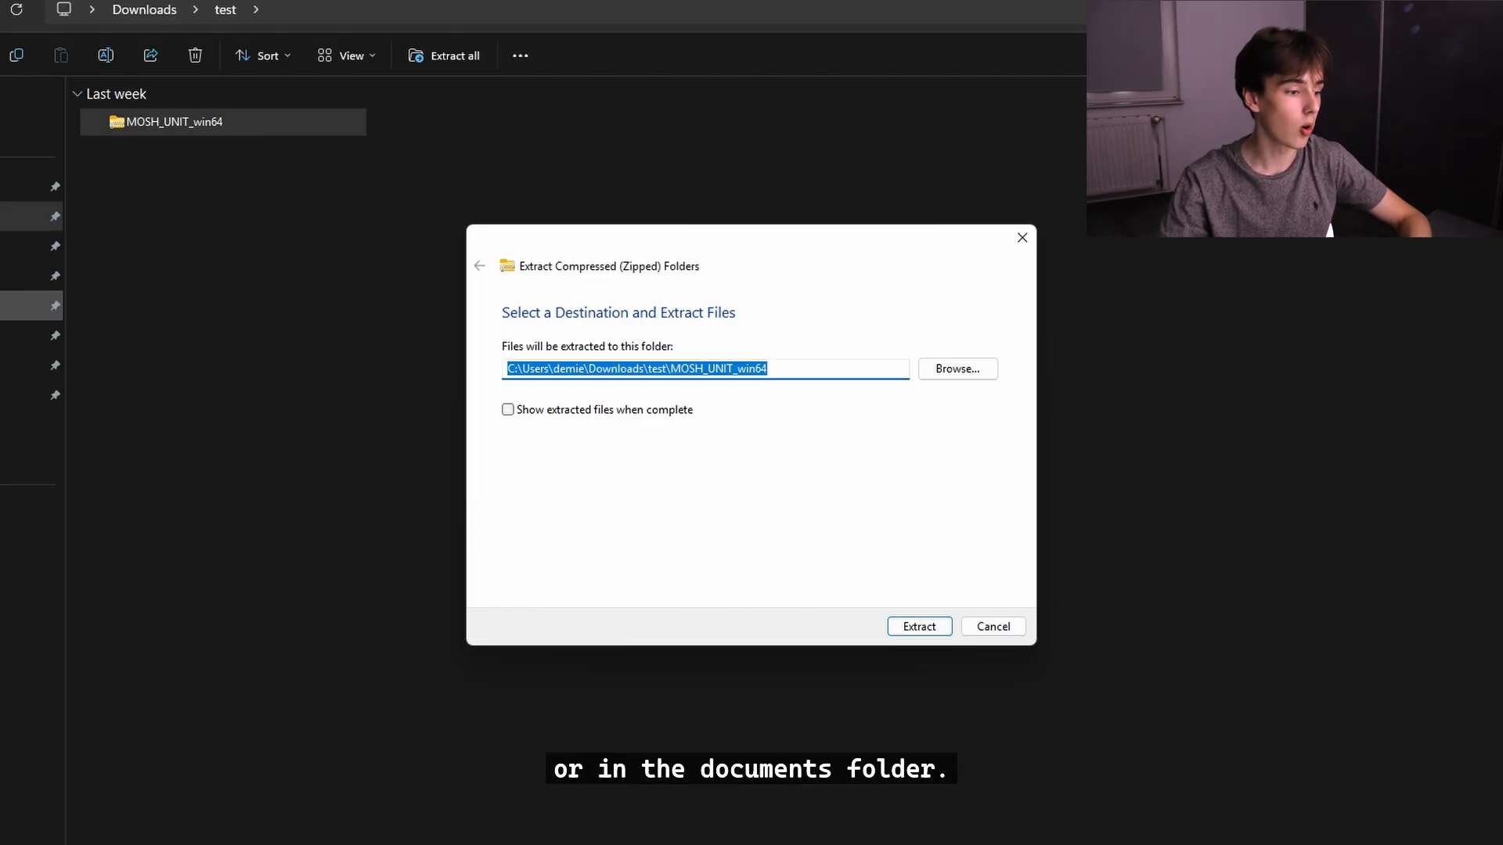
{"action": "left_click", "coordinate": [923, 626]}
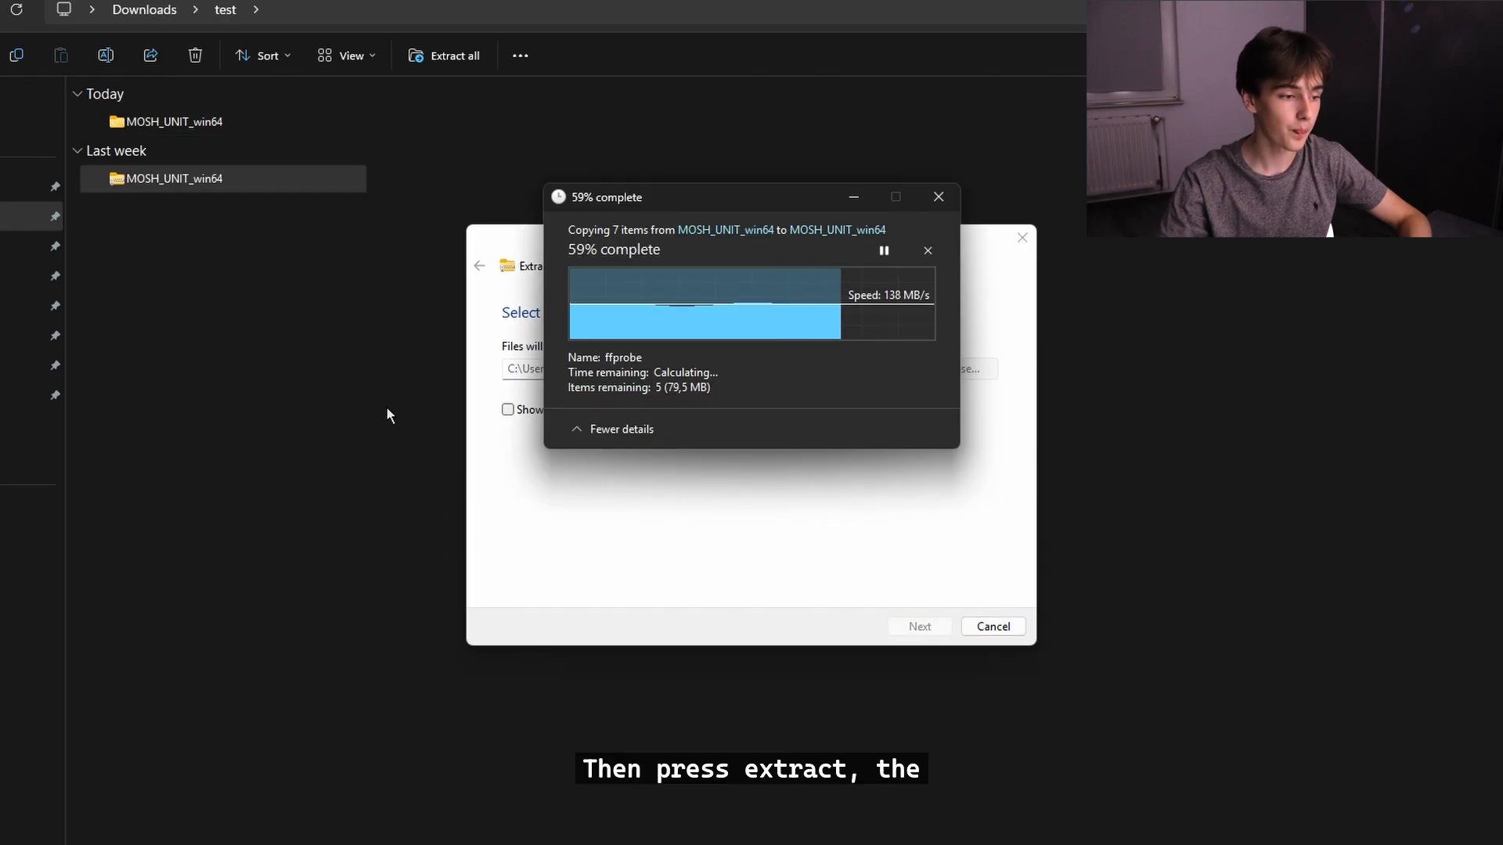
Launch the MOSH_UNIT application from the extracted MOSH_UNIT_win64 folder and maximize its window.
{"action": "double_click", "coordinate": [195, 125]}
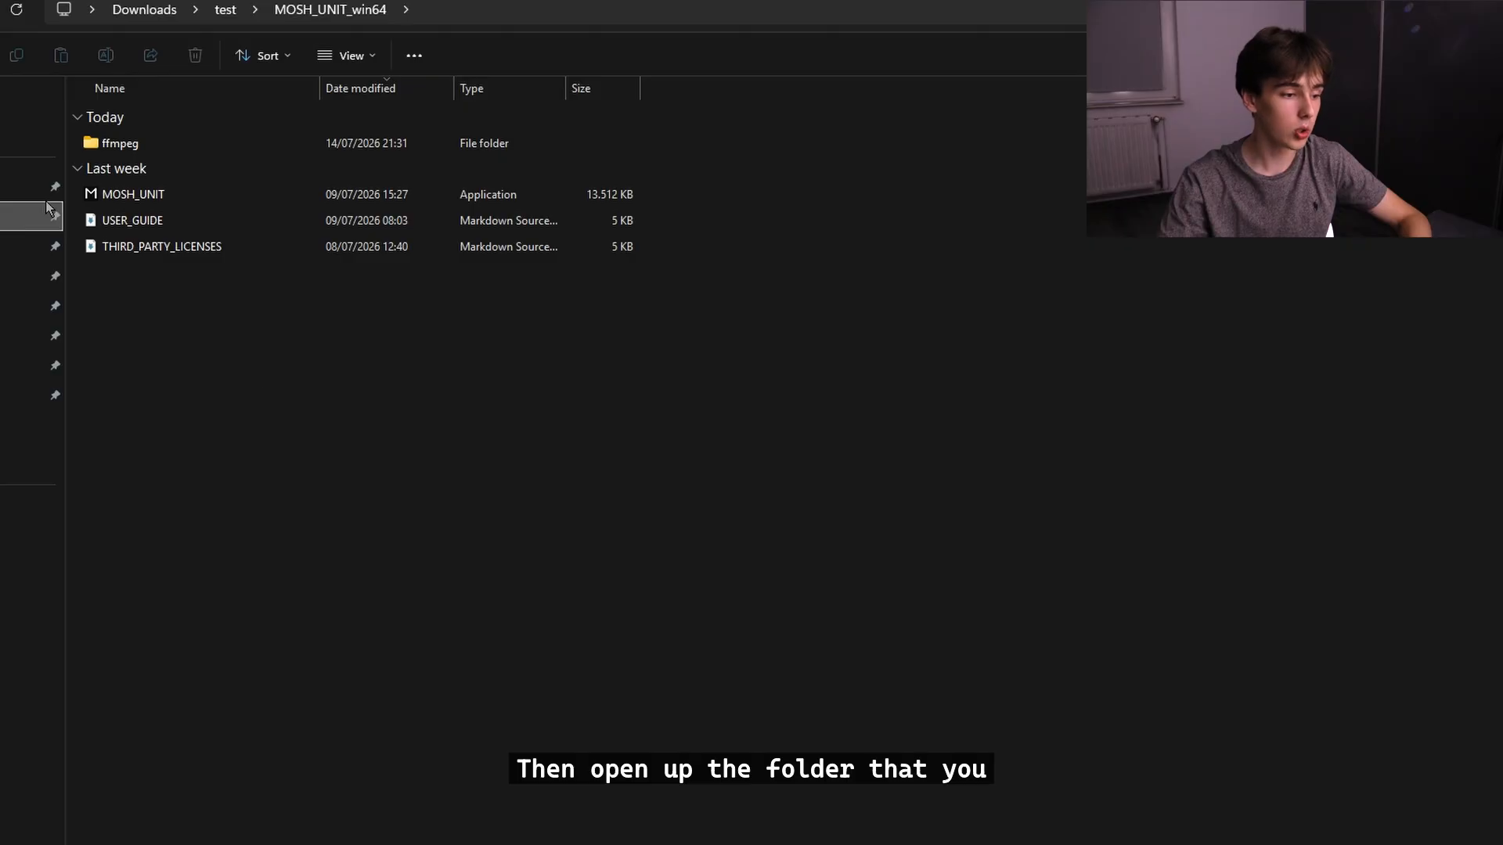
{"action": "key", "text": "alt+Left"}
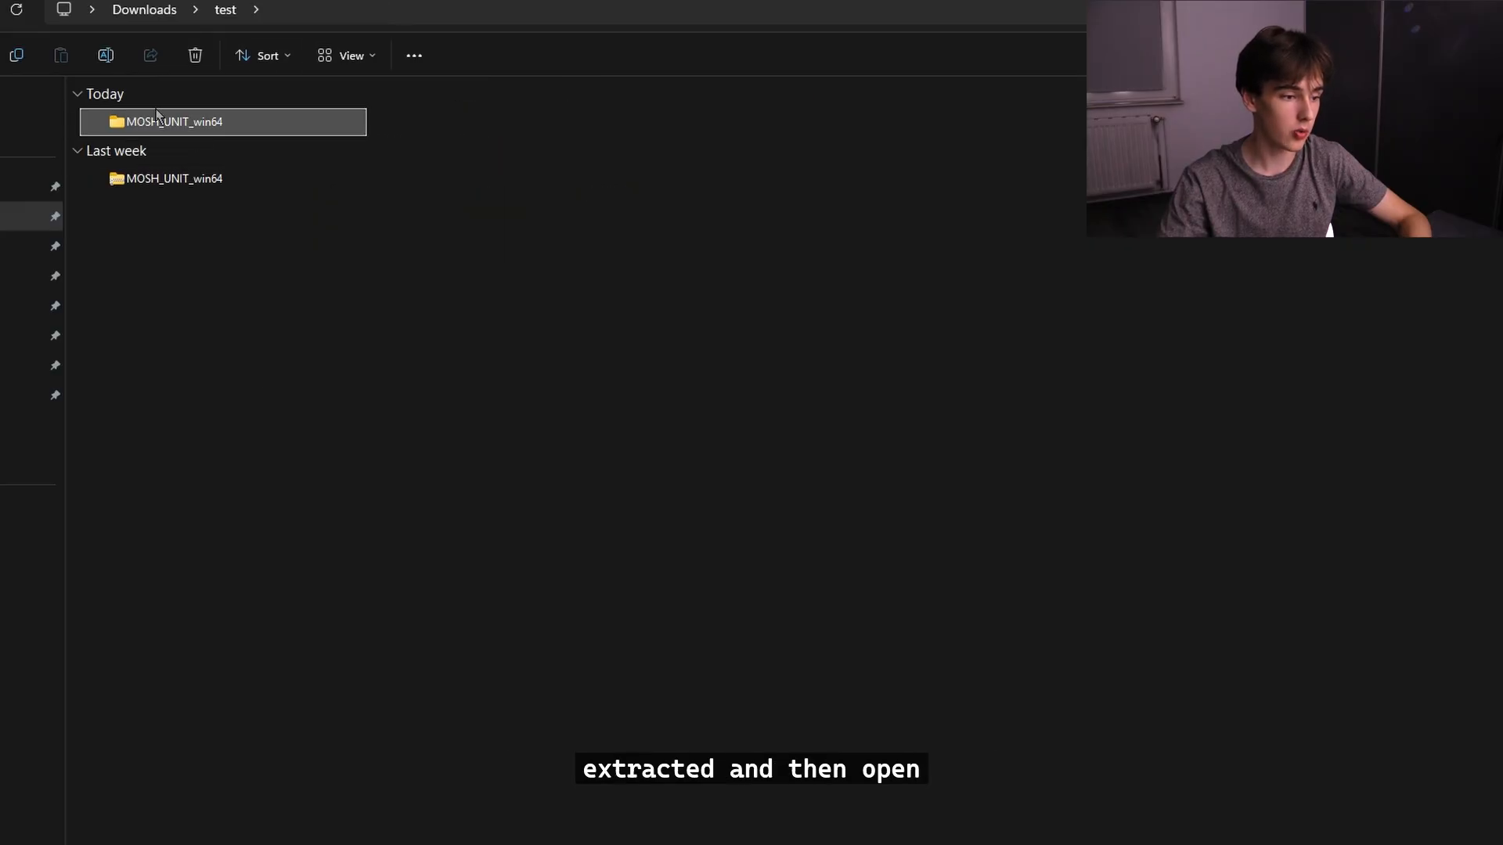
{"action": "double_click", "coordinate": [159, 123]}
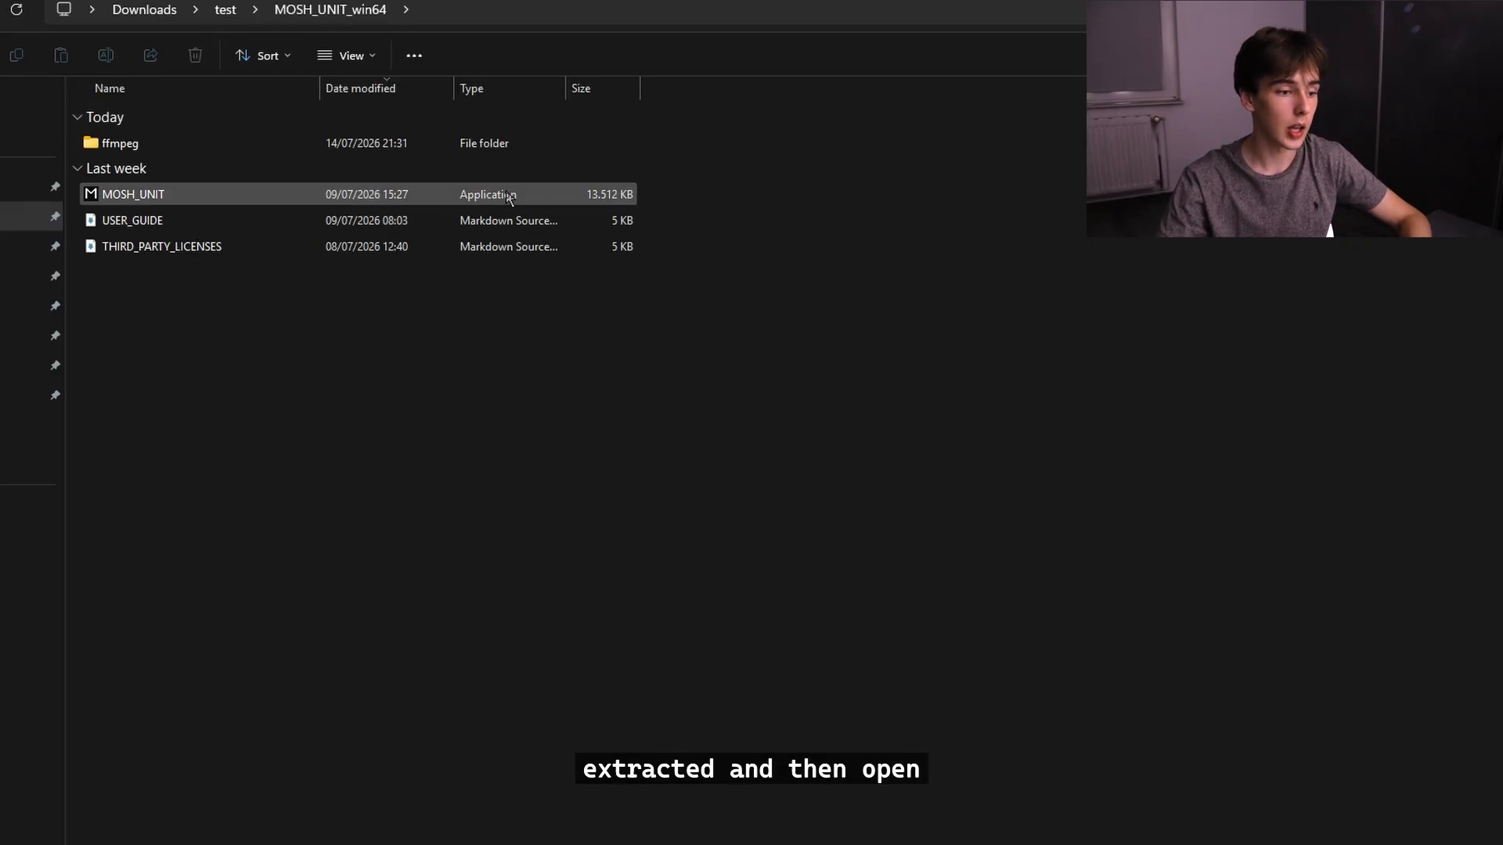
{"action": "left_click", "coordinate": [140, 195]}
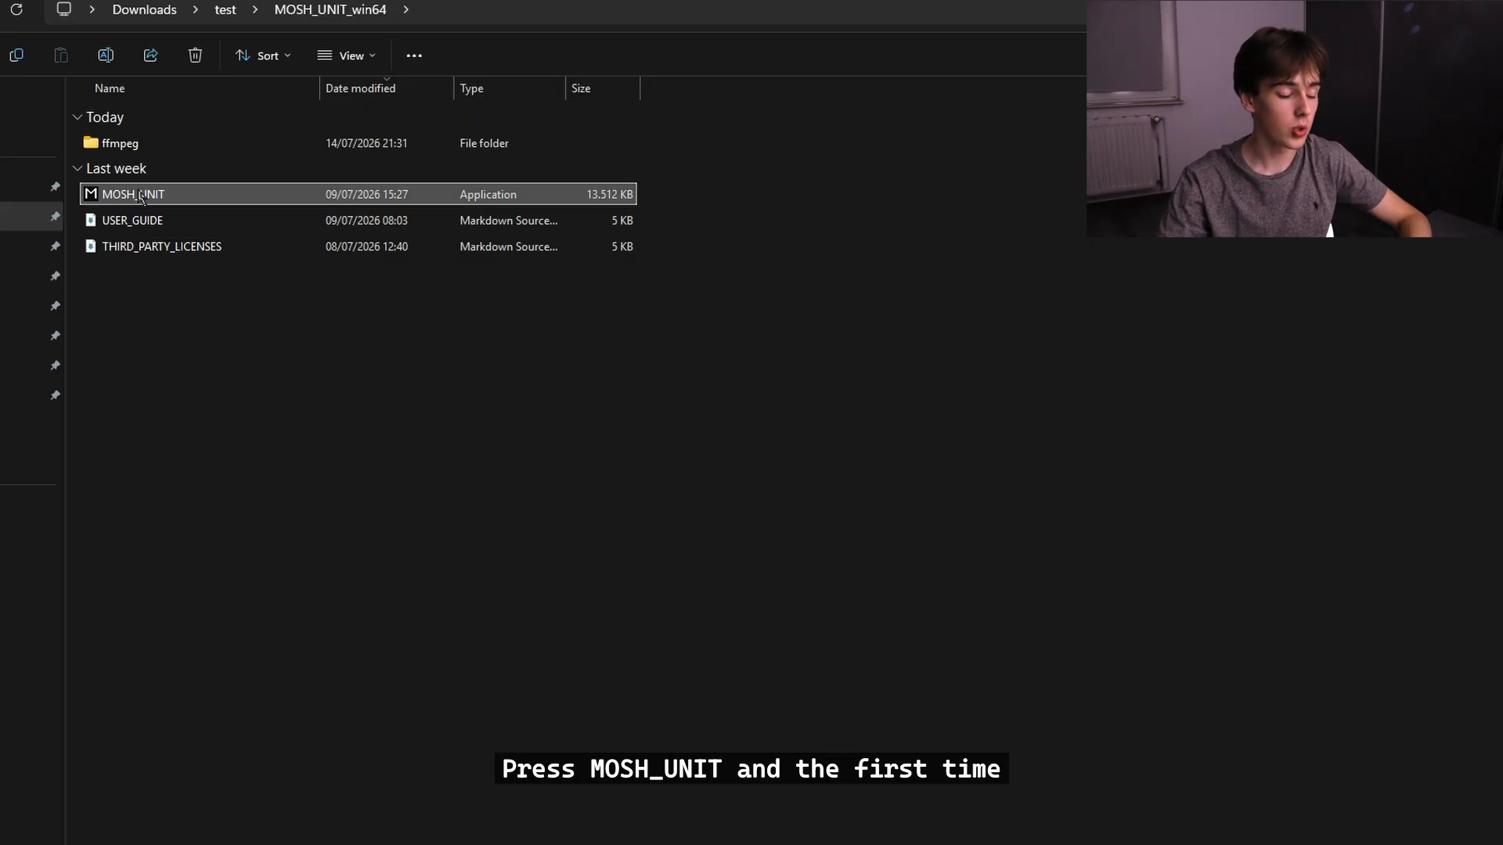
{"action": "double_click", "coordinate": [140, 195]}
{"action": "left_click_drag", "start_coordinate": [395, 132], "coordinate": [387, 41]}
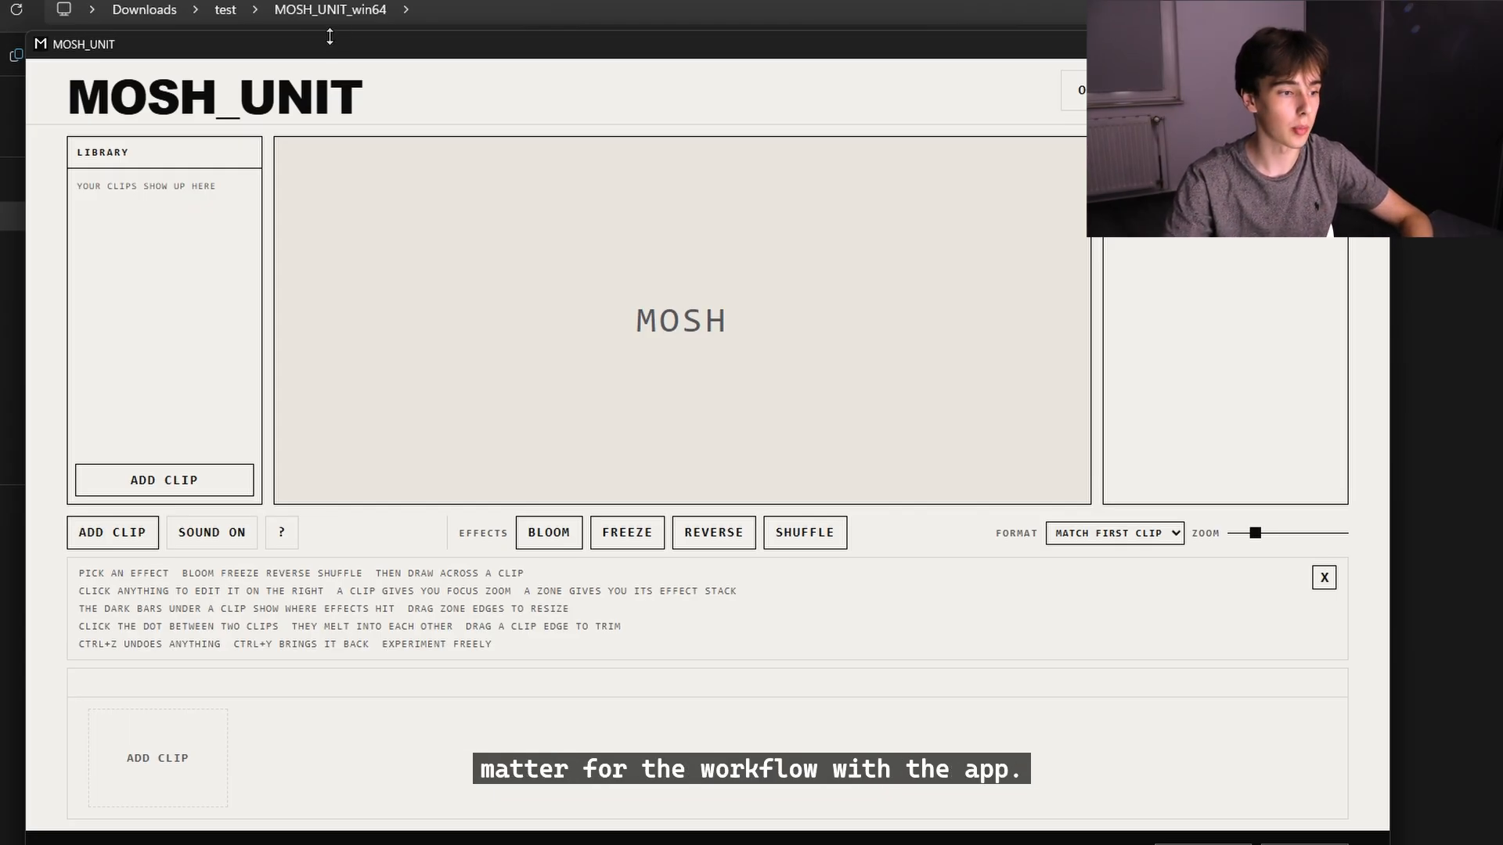
{"action": "left_click_drag", "start_coordinate": [330, 52], "coordinate": [293, 0]}
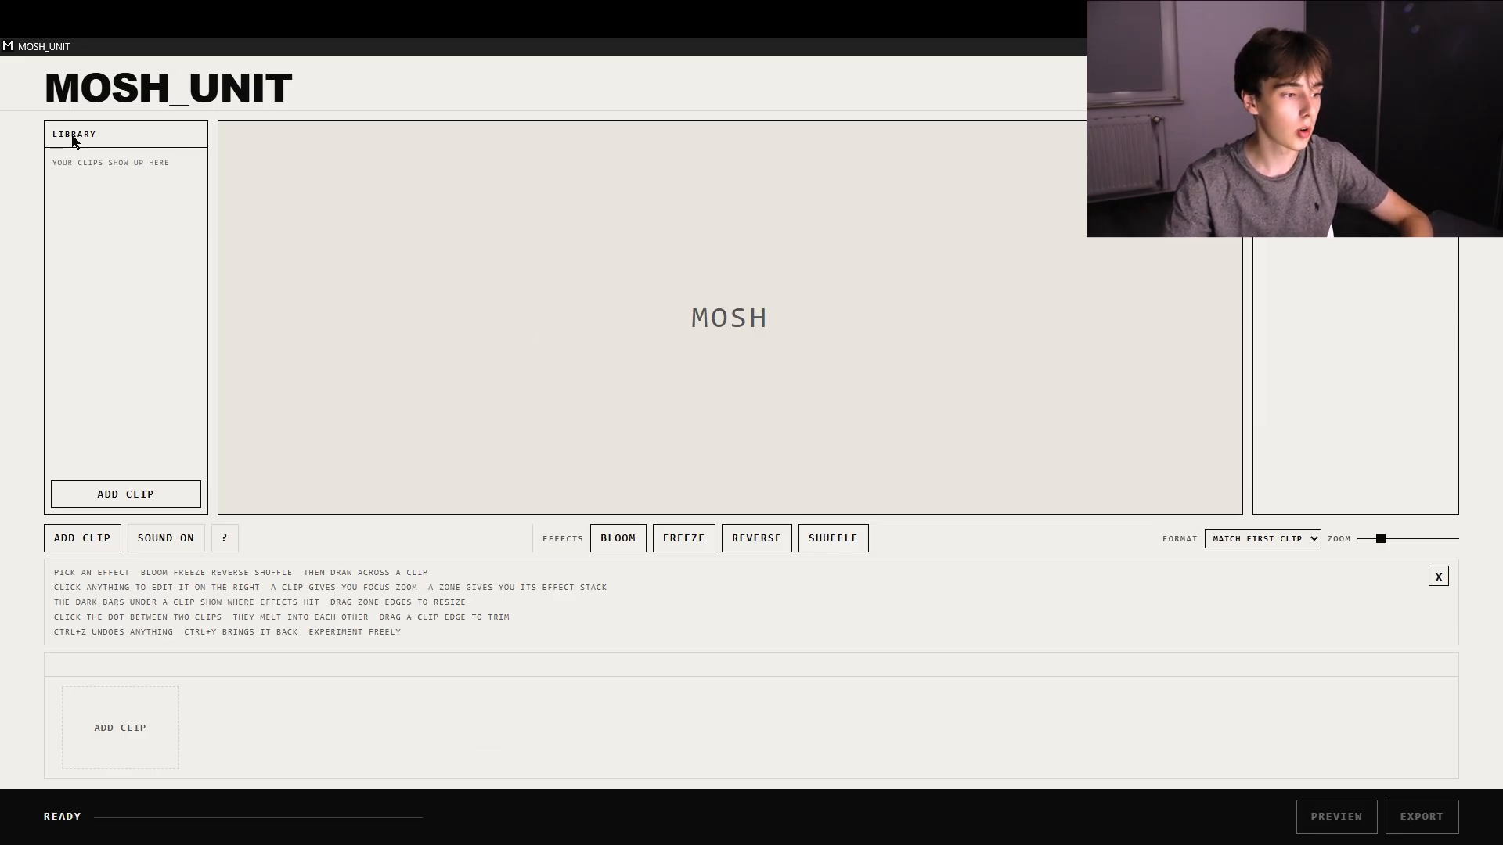
{"action": "left_click", "coordinate": [125, 494]}
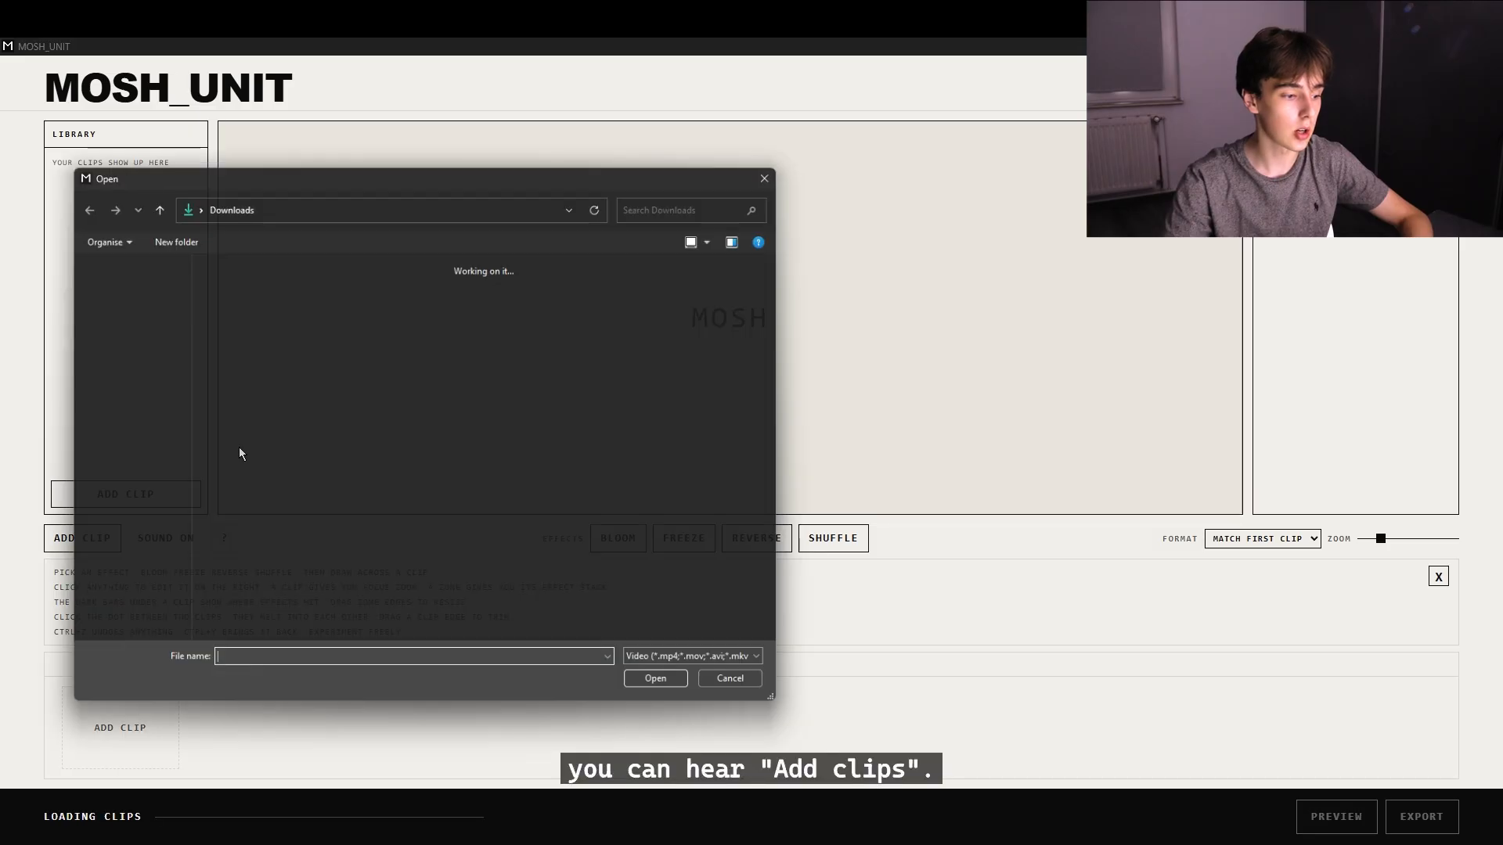
{"action": "scroll", "coordinate": [405, 412], "scroll_direction": "down", "scroll_amount": 5}
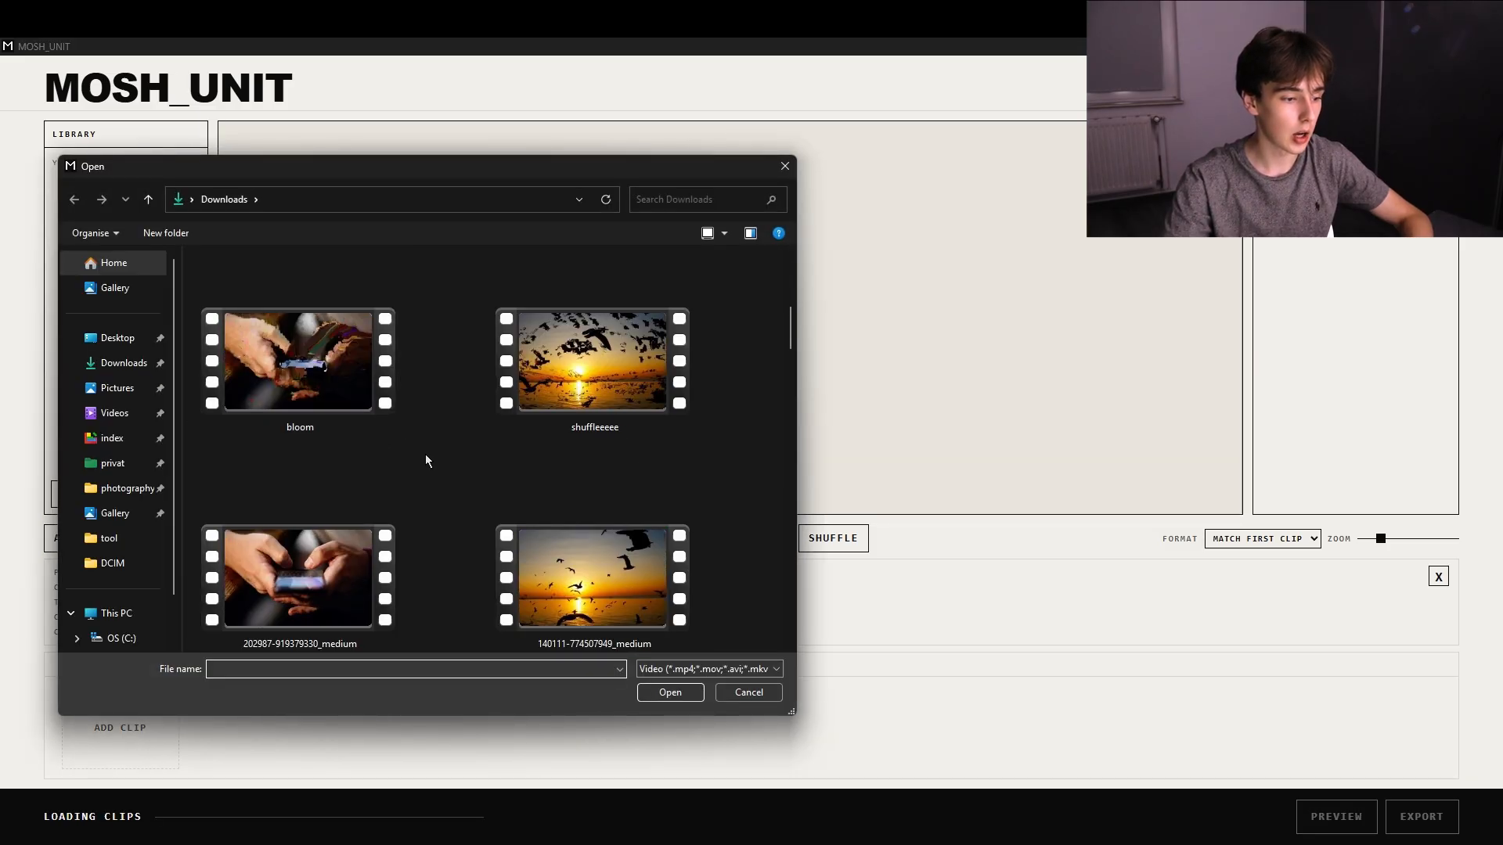
{"action": "left_click", "coordinate": [298, 577]}
{"action": "left_click", "coordinate": [670, 692]}
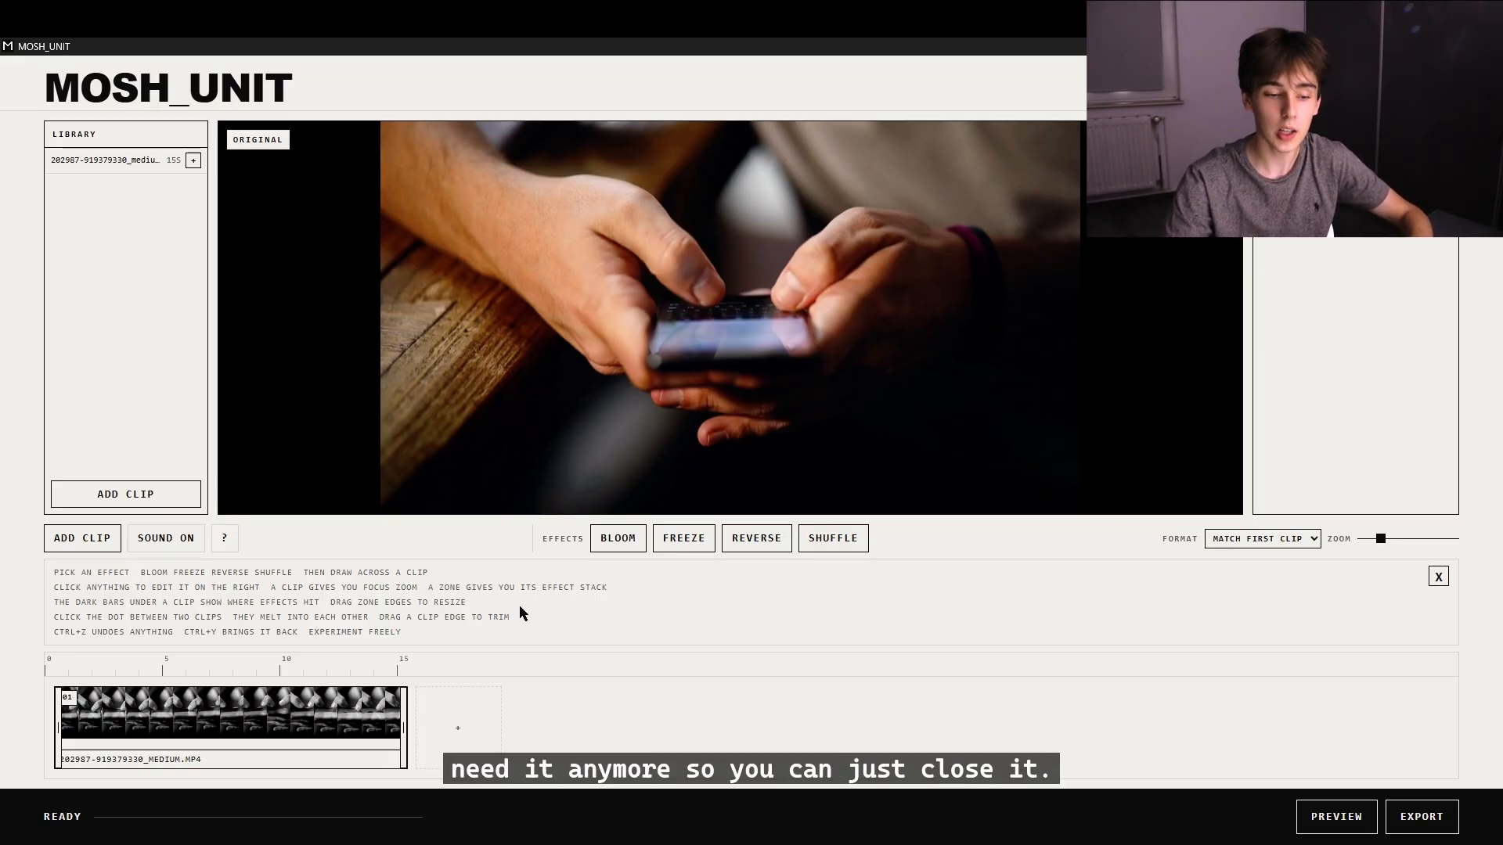
Close the usage instructions, bring them back once, and hide them again.
{"action": "left_click", "coordinate": [1438, 579]}
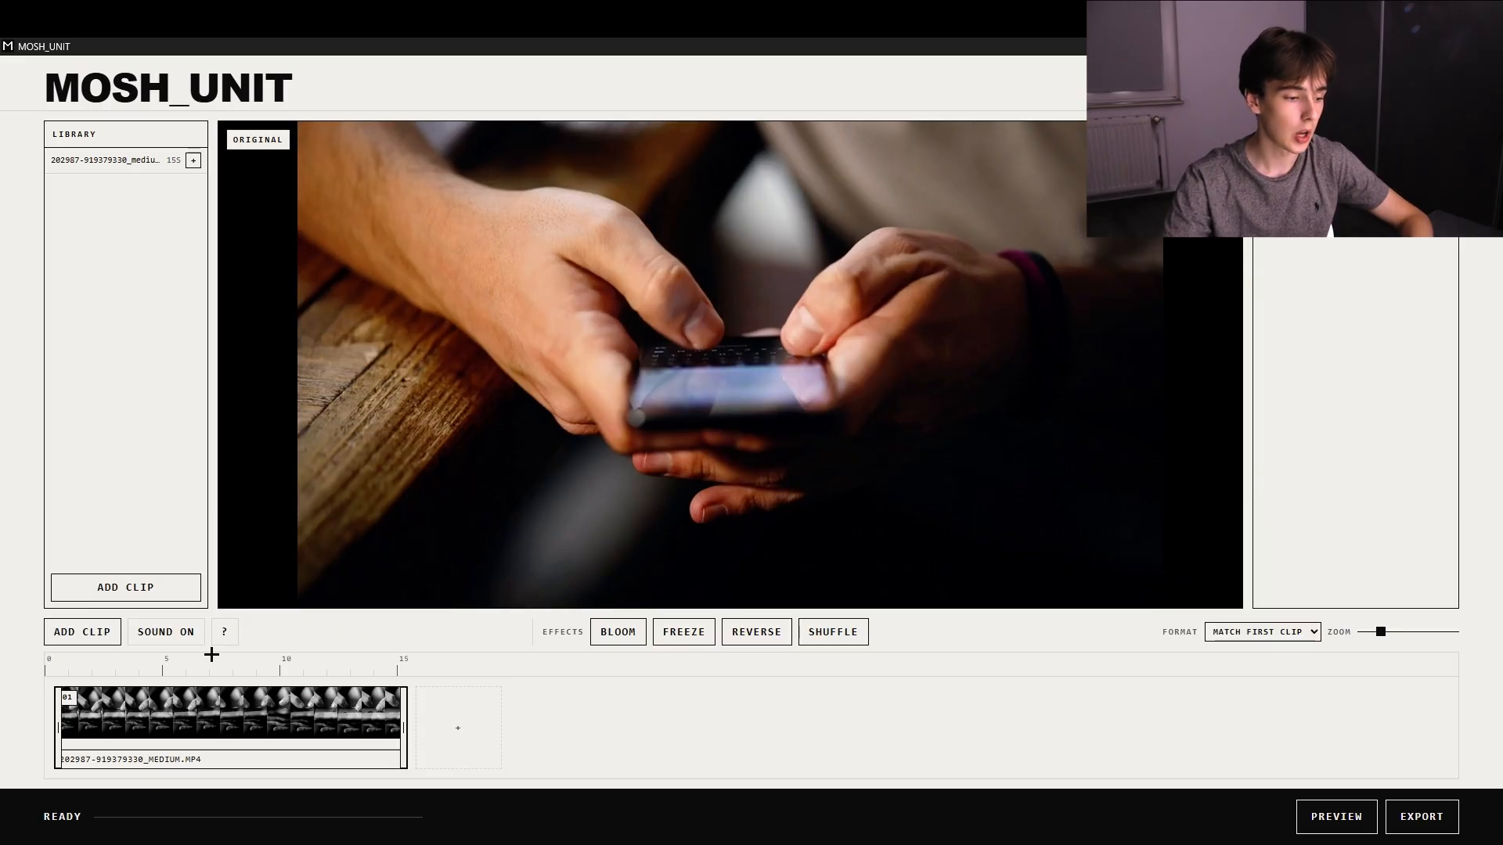
{"action": "left_click", "coordinate": [224, 634]}
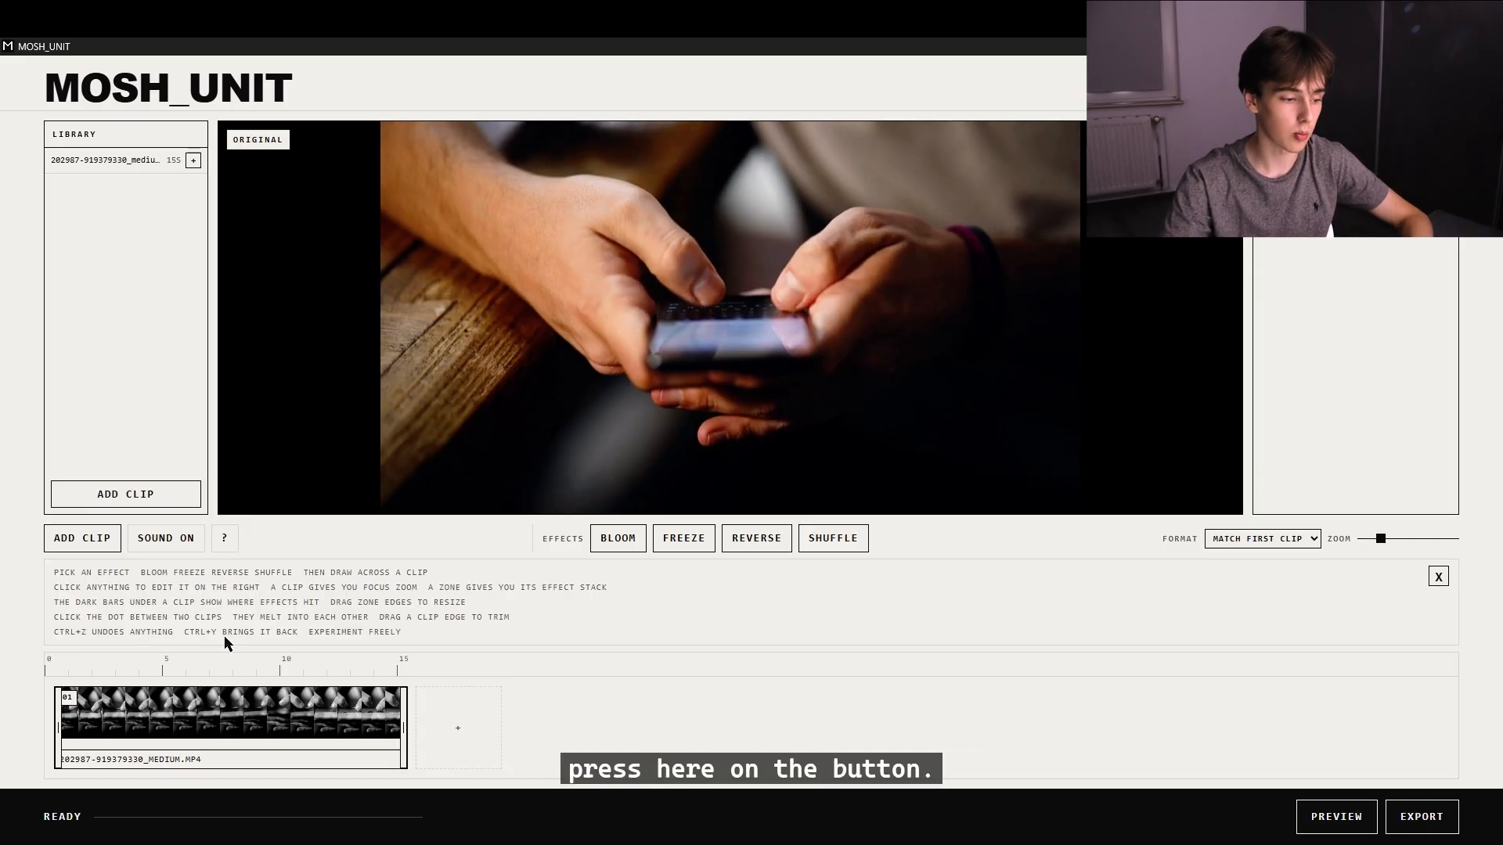
{"action": "left_click", "coordinate": [224, 538]}
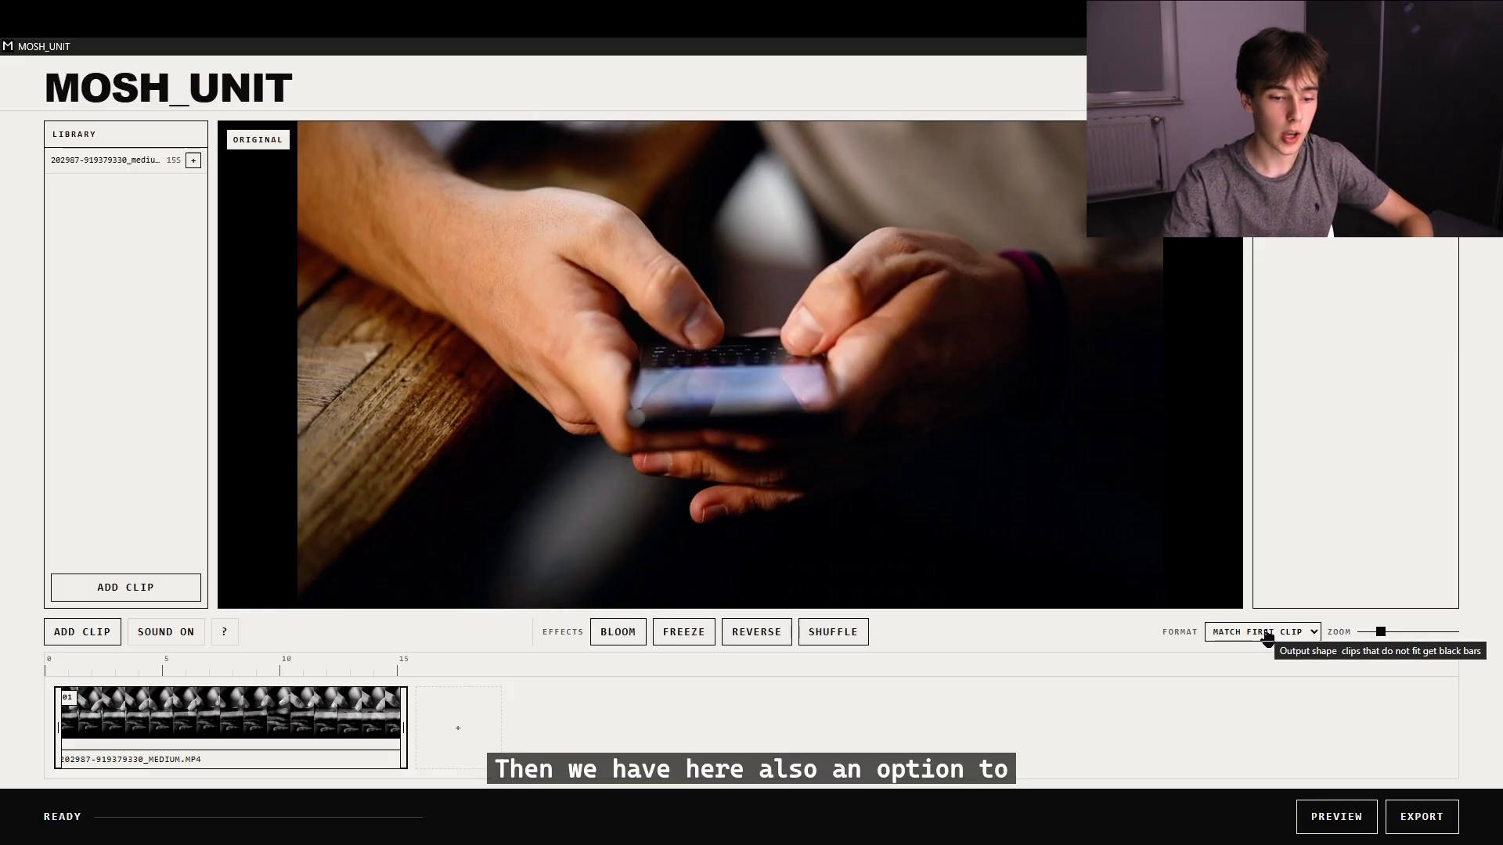
Review the available output format options, keeping Match First Clip.
{"action": "left_click", "coordinate": [1222, 640]}
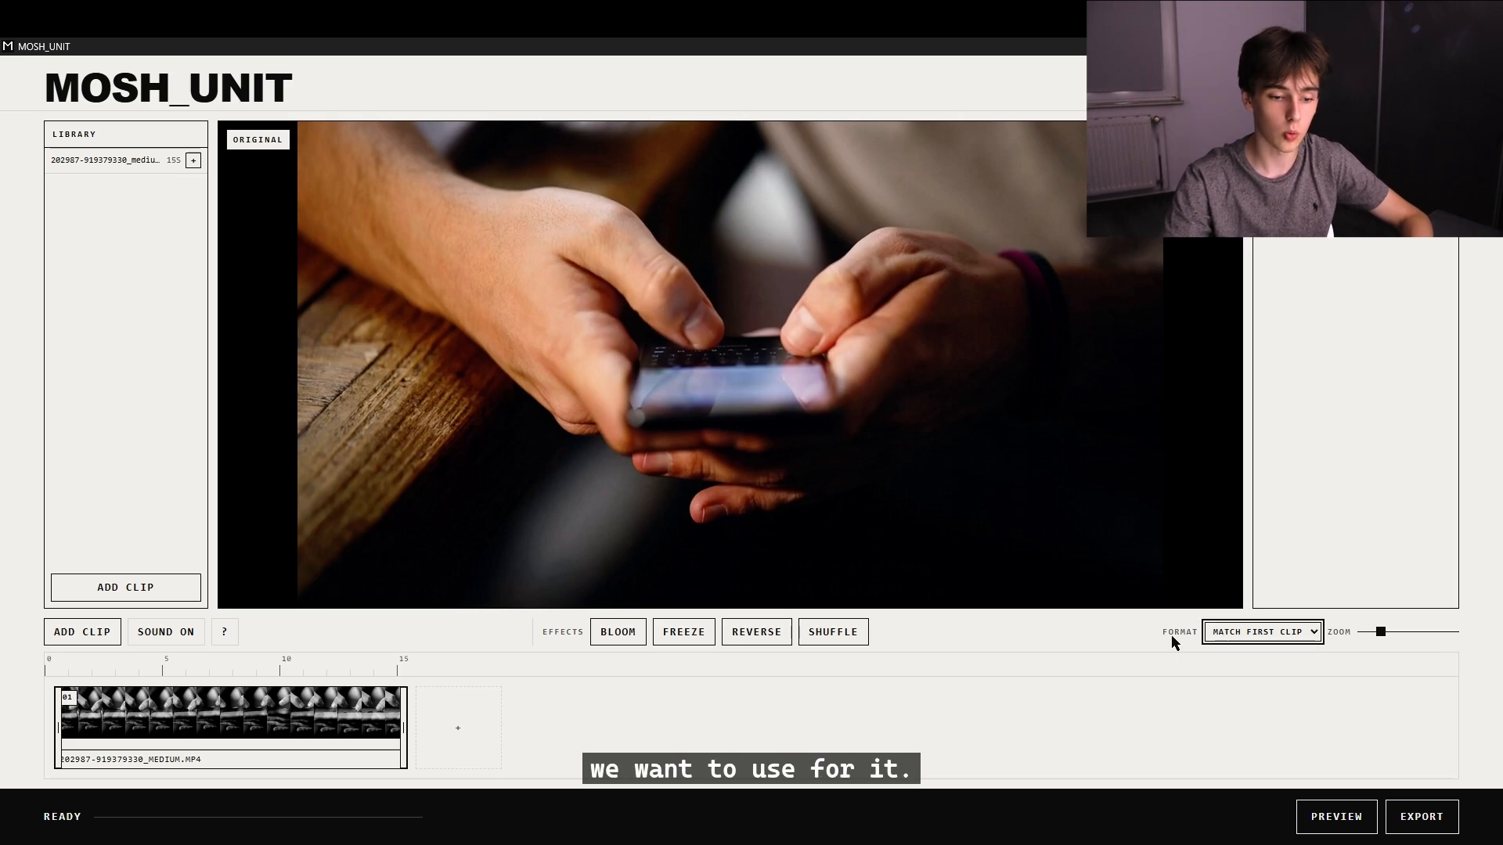
{"action": "left_click", "coordinate": [1219, 640]}
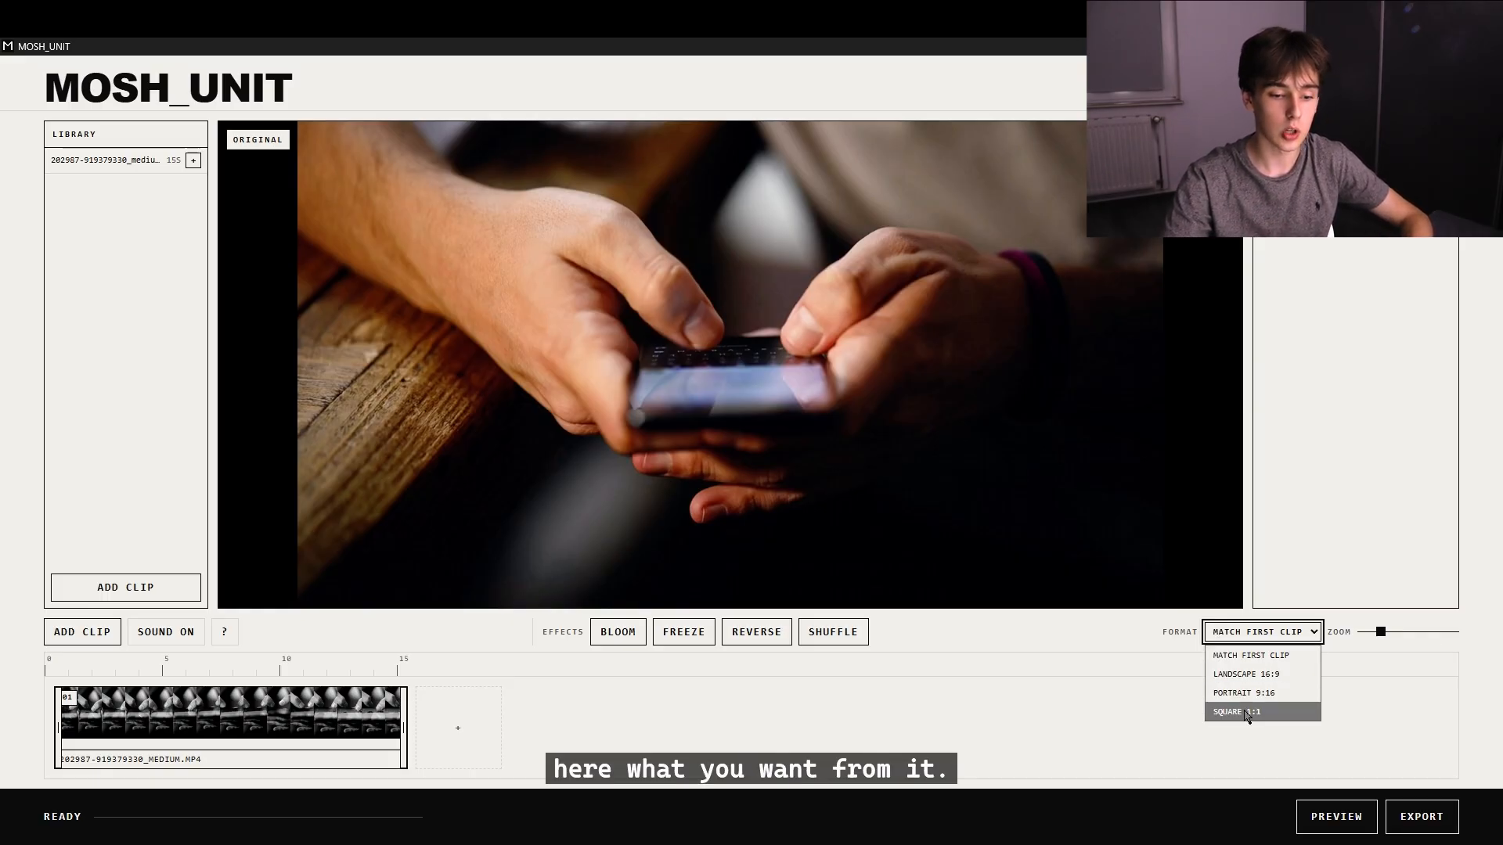
{"action": "left_click", "coordinate": [1253, 635]}
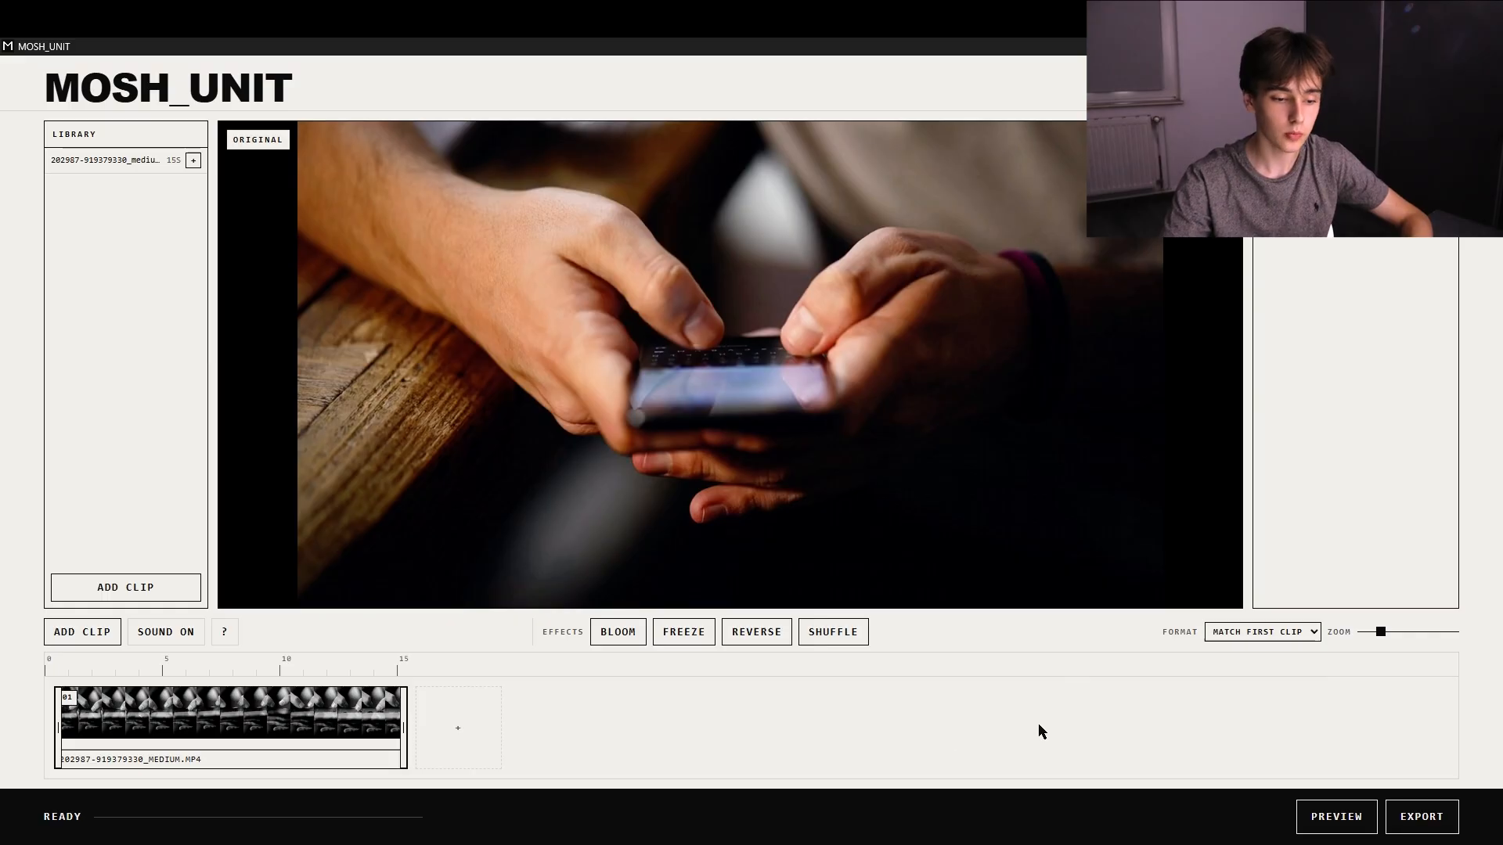
Zoom in the timeline and try the selected clip's focus zoom, leaving it at 1.00x.
{"action": "mouse_move", "coordinate": [1382, 634]}
{"action": "left_mouse_down"}
{"action": "mouse_move", "coordinate": [1399, 634]}
{"action": "mouse_move", "coordinate": [1340, 646]}
{"action": "mouse_move", "coordinate": [1355, 643]}
{"action": "left_mouse_up"}
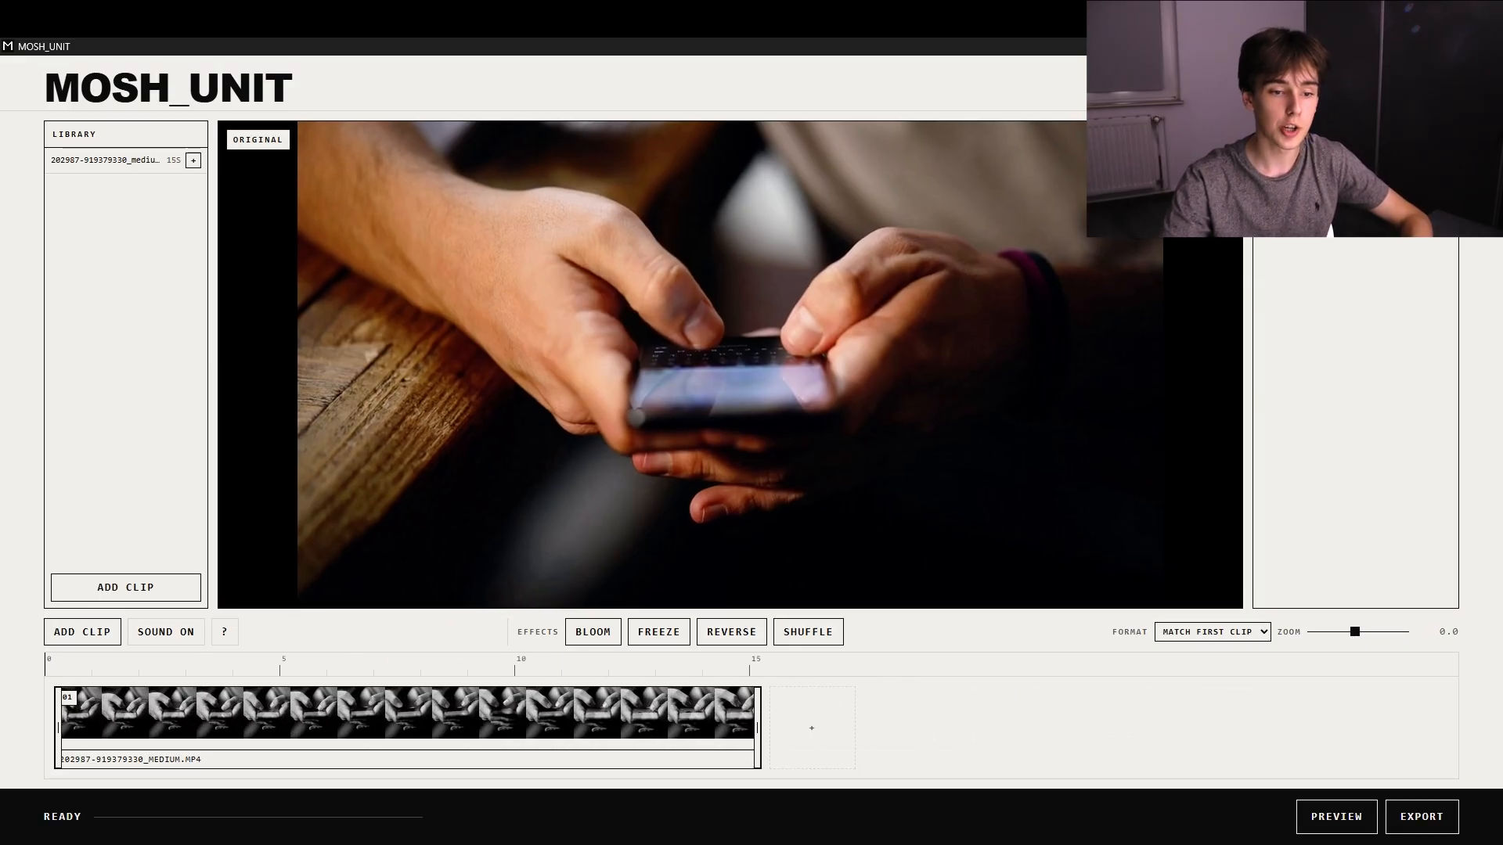
{"action": "left_click", "coordinate": [583, 724]}
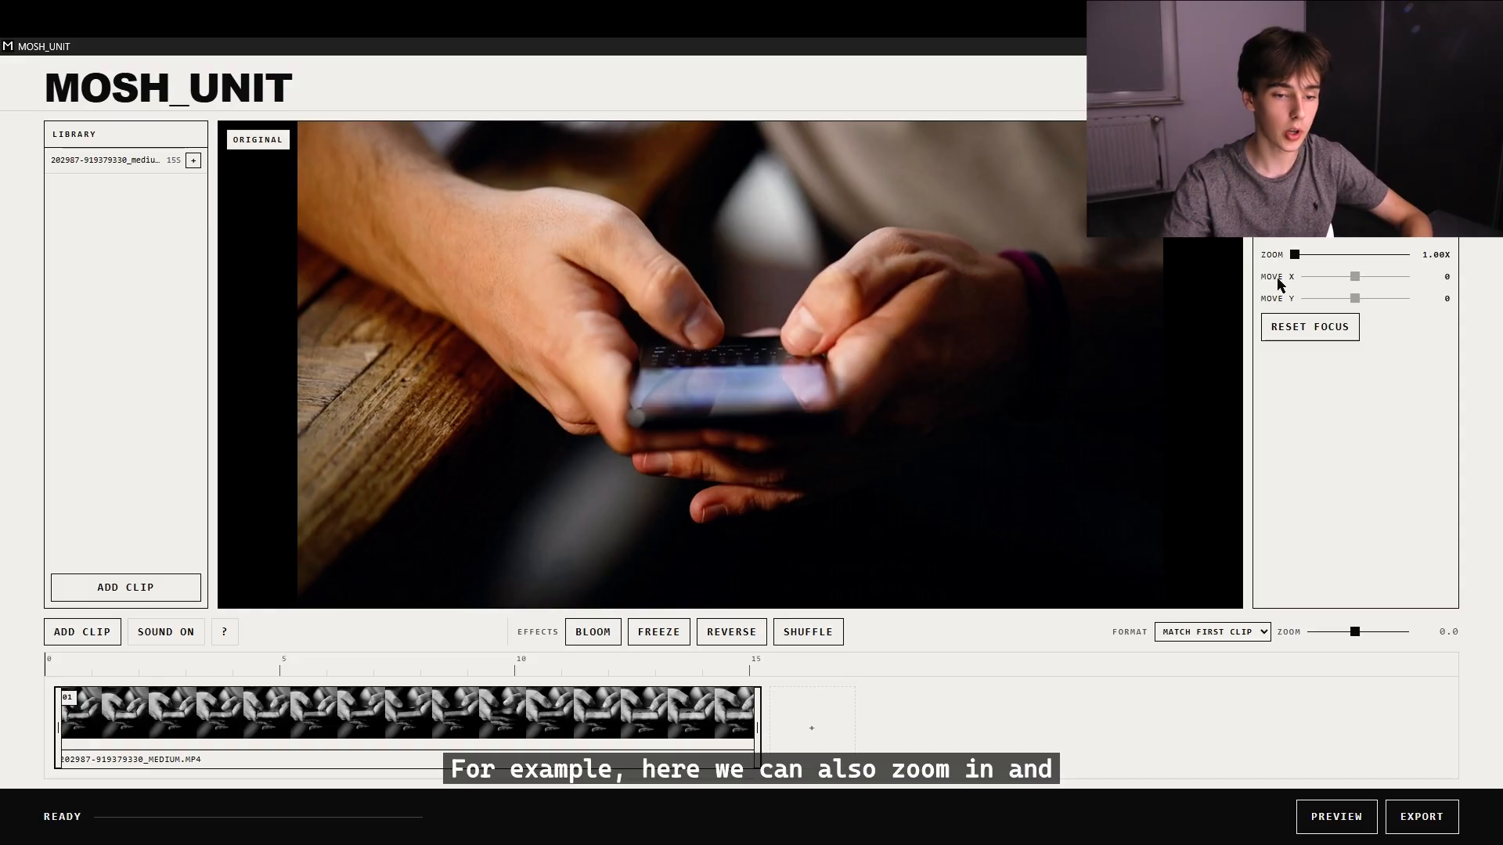
{"action": "mouse_move", "coordinate": [1293, 260]}
{"action": "left_mouse_down"}
{"action": "mouse_move", "coordinate": [1335, 255]}
{"action": "mouse_move", "coordinate": [1284, 254]}
{"action": "left_mouse_up"}
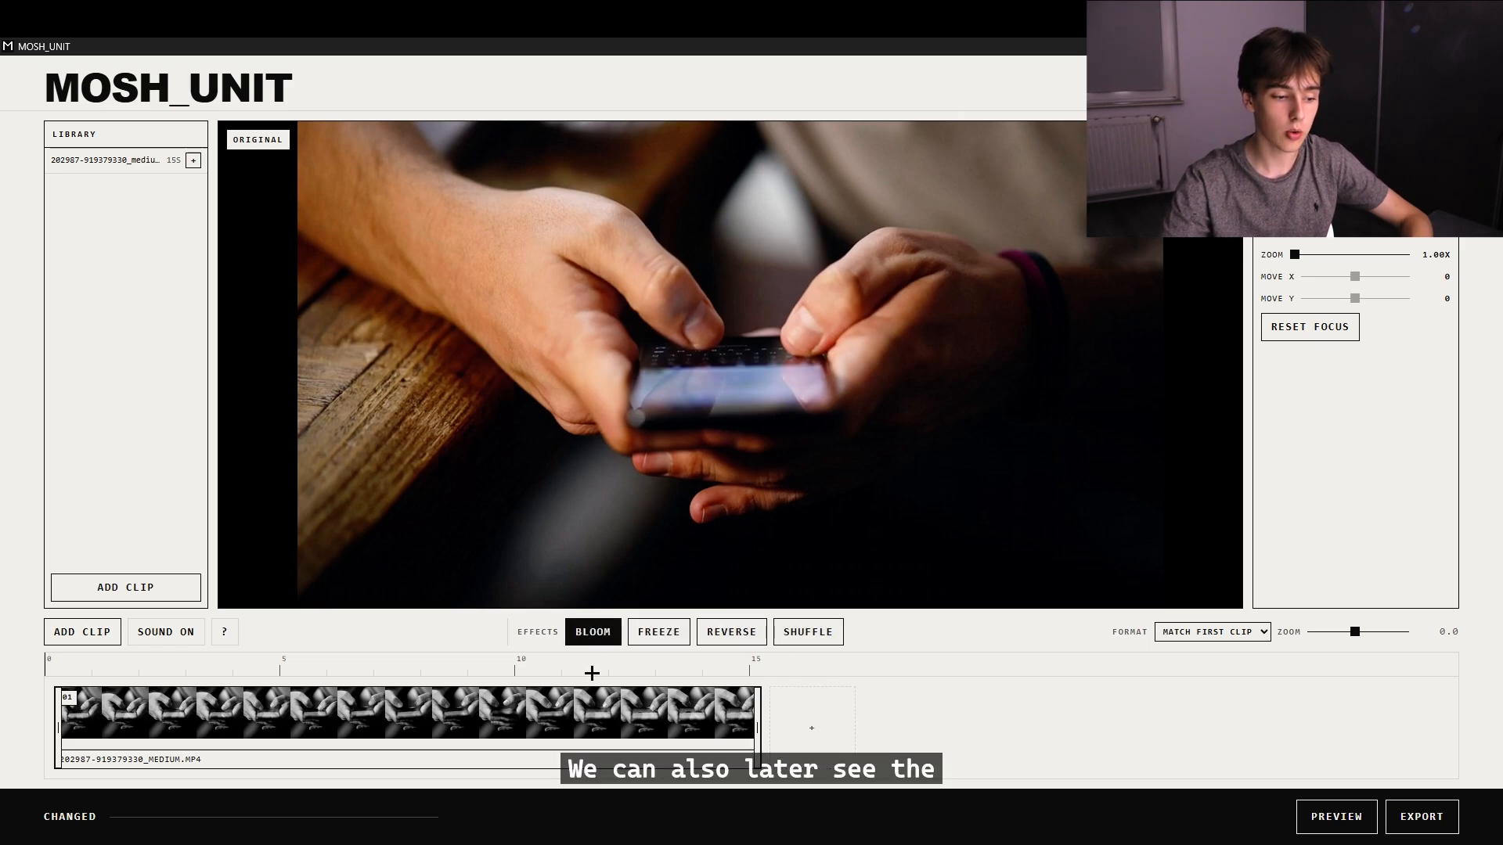
Try trimming the clip at its end and start edges on the timeline.
{"action": "left_click", "coordinate": [524, 712]}
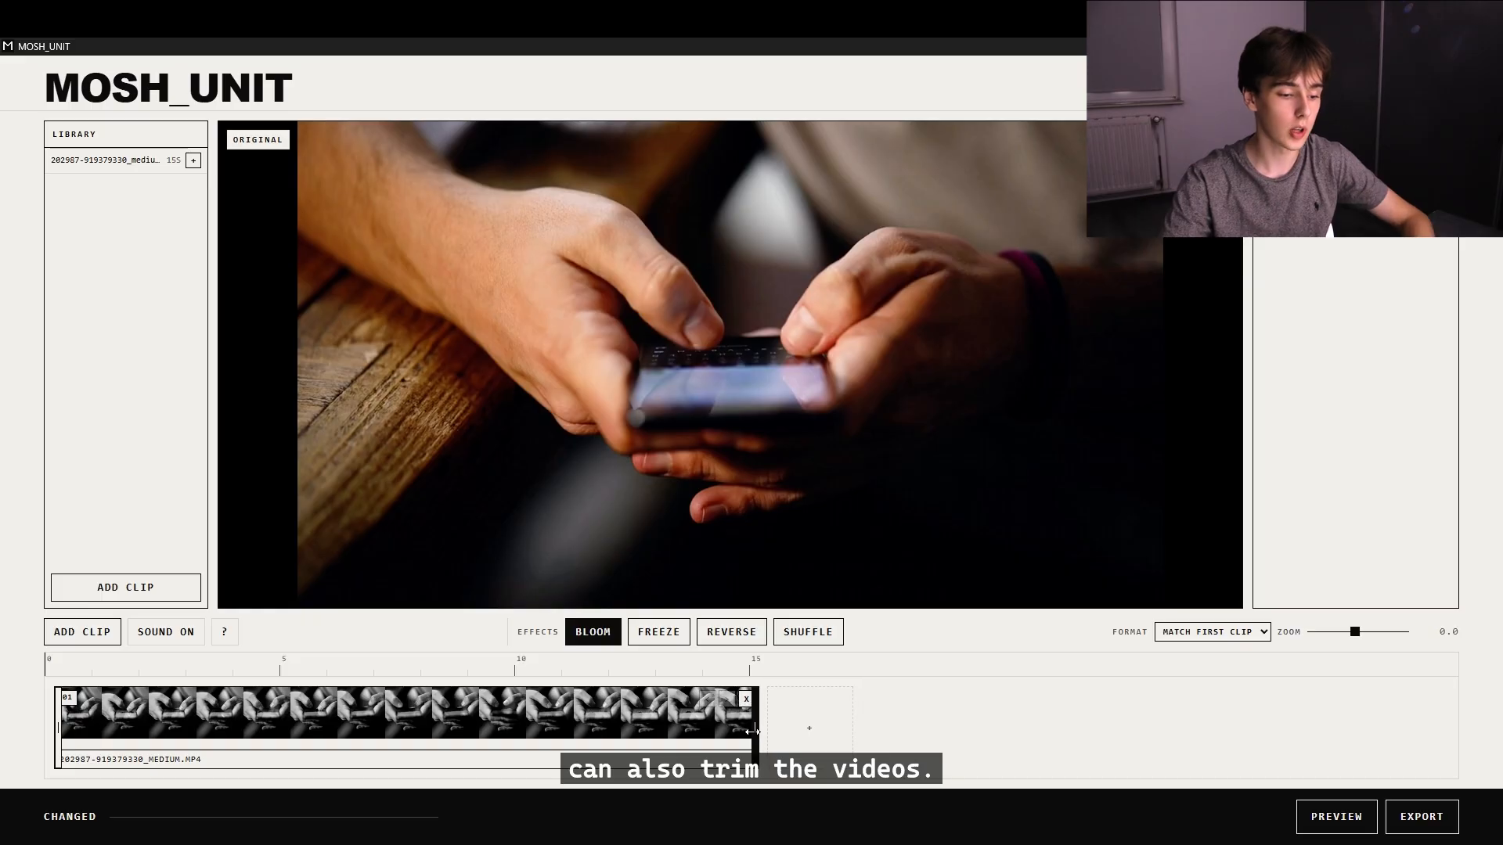
{"action": "left_click_drag", "start_coordinate": [758, 735], "coordinate": [849, 734]}
{"action": "left_click_drag", "start_coordinate": [58, 728], "coordinate": [2, 728]}
Place a short Bloom zone at about 7 s on the clip and remove it.
{"action": "left_click", "coordinate": [410, 716]}
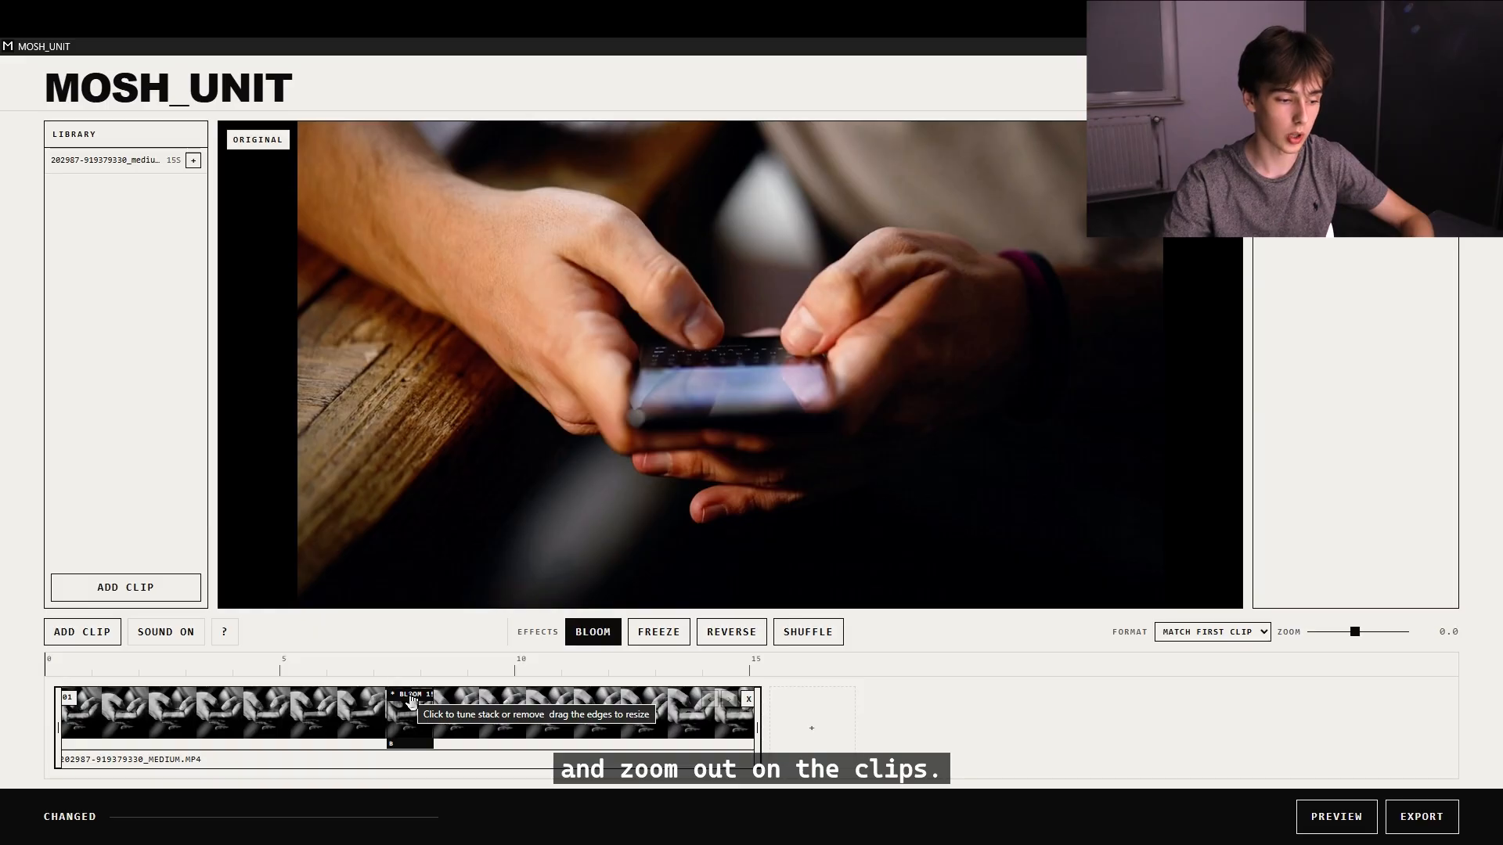
{"action": "left_click", "coordinate": [410, 701]}
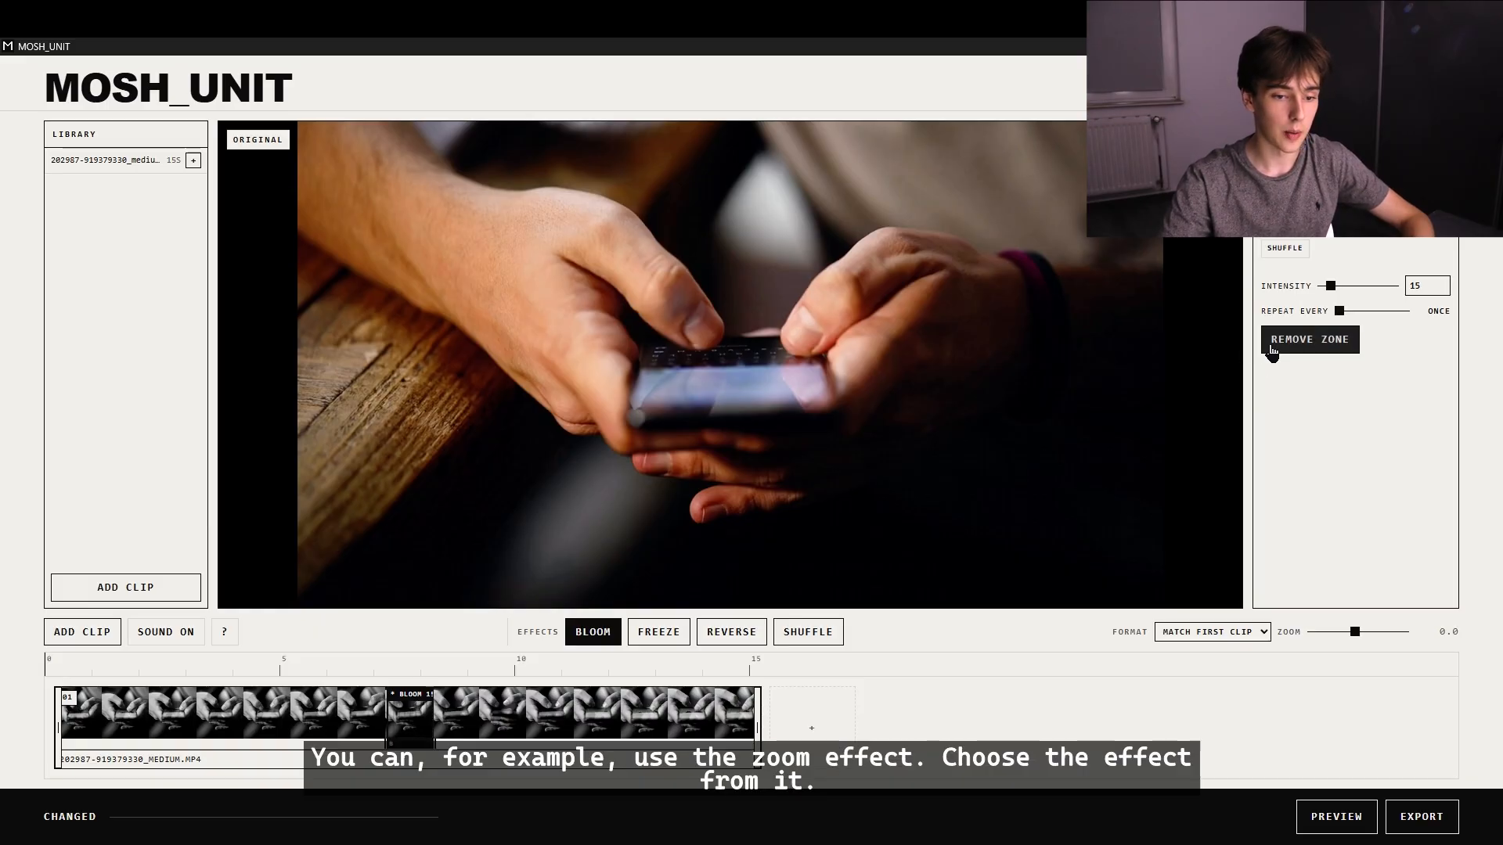
{"action": "left_click", "coordinate": [1299, 342]}
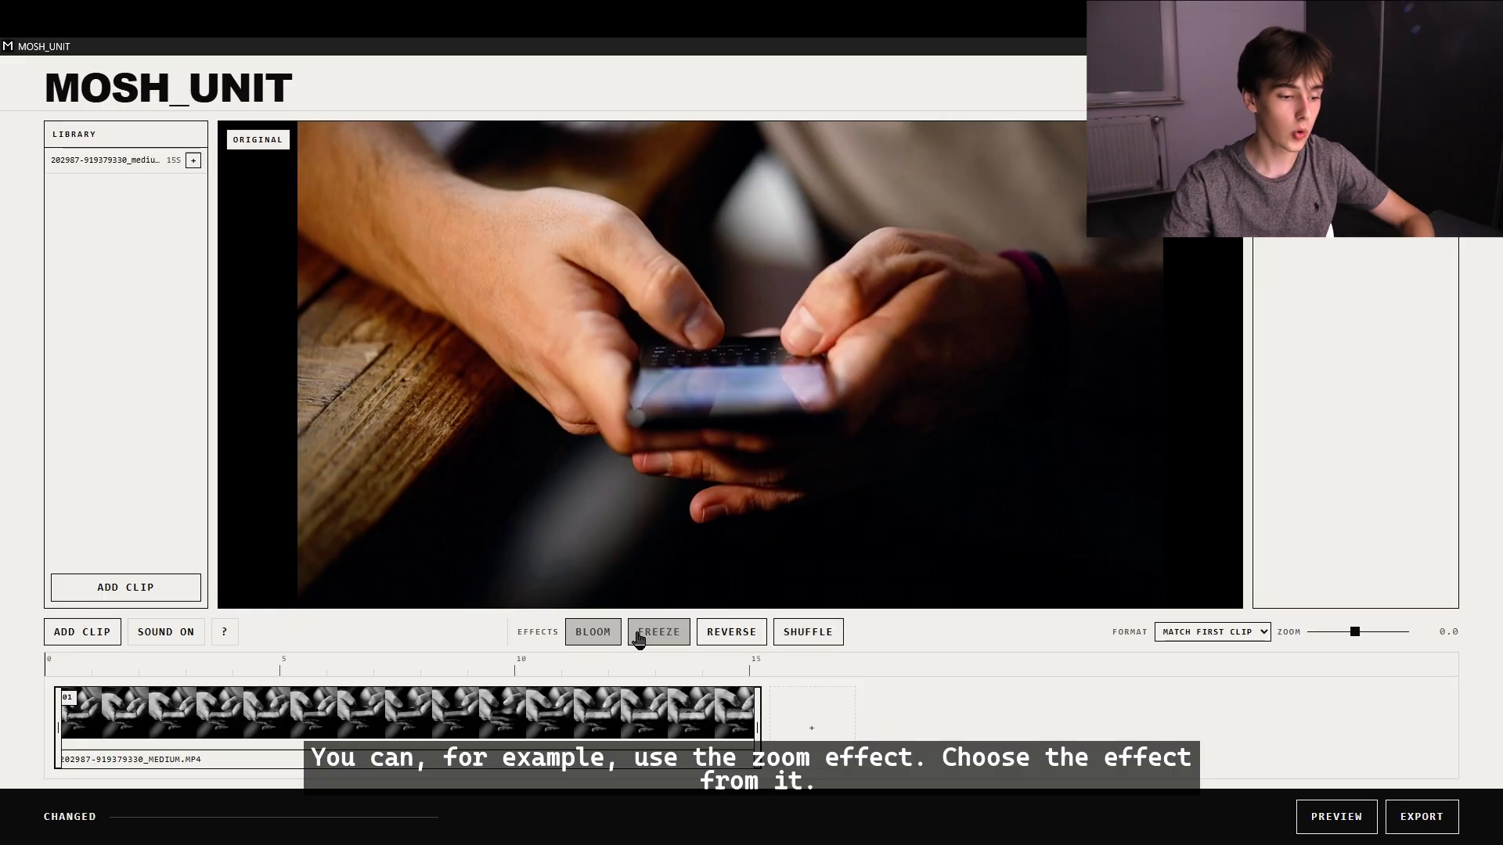
Preview the clip with a Bloom zone drawn from about 3.5 s to 11 s at intensity 67.
{"action": "left_click", "coordinate": [583, 633]}
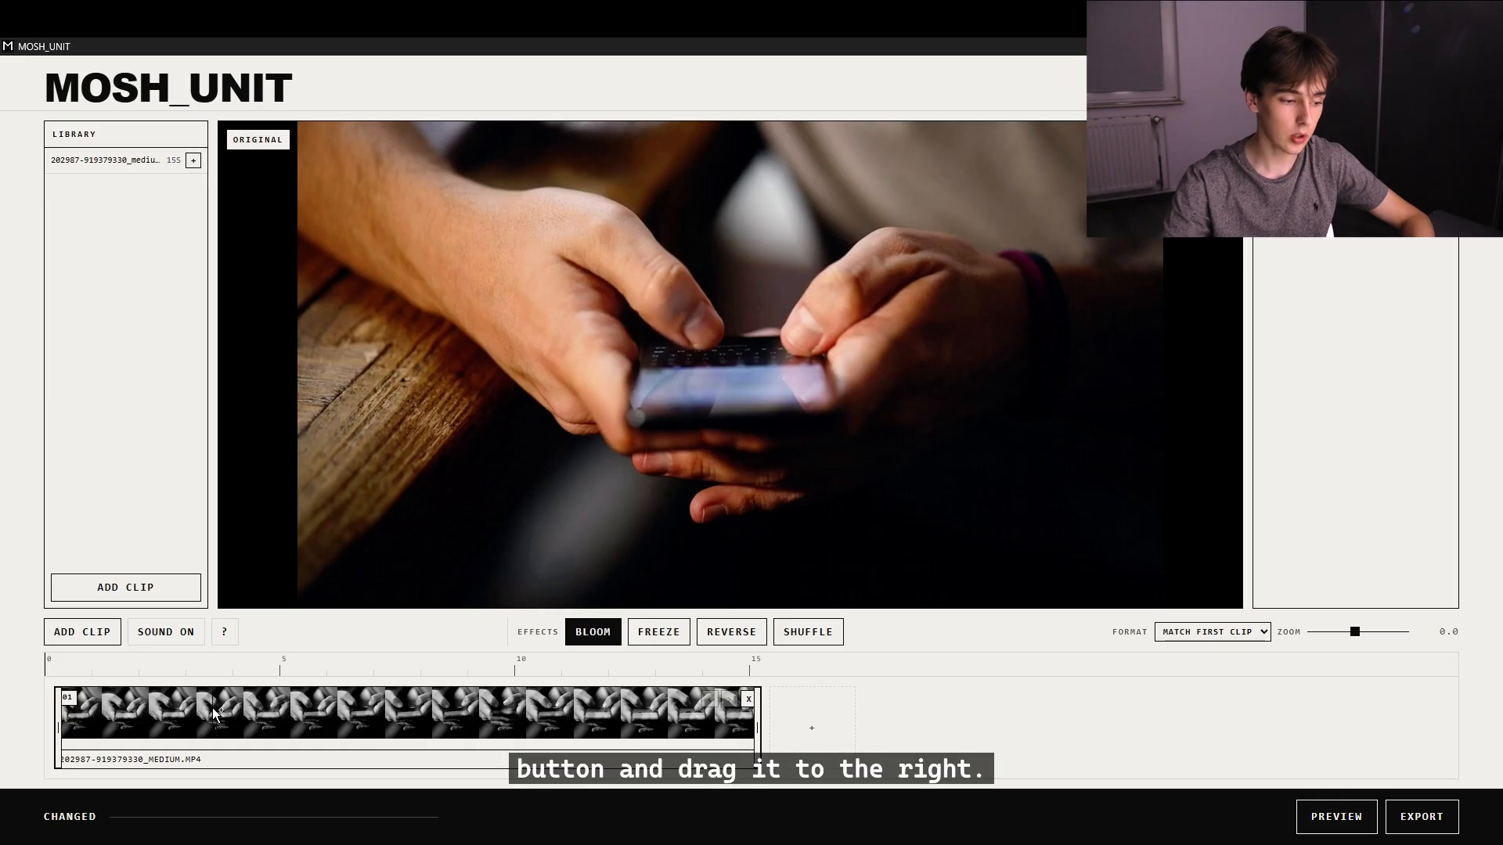
{"action": "left_click_drag", "start_coordinate": [213, 707], "coordinate": [554, 699]}
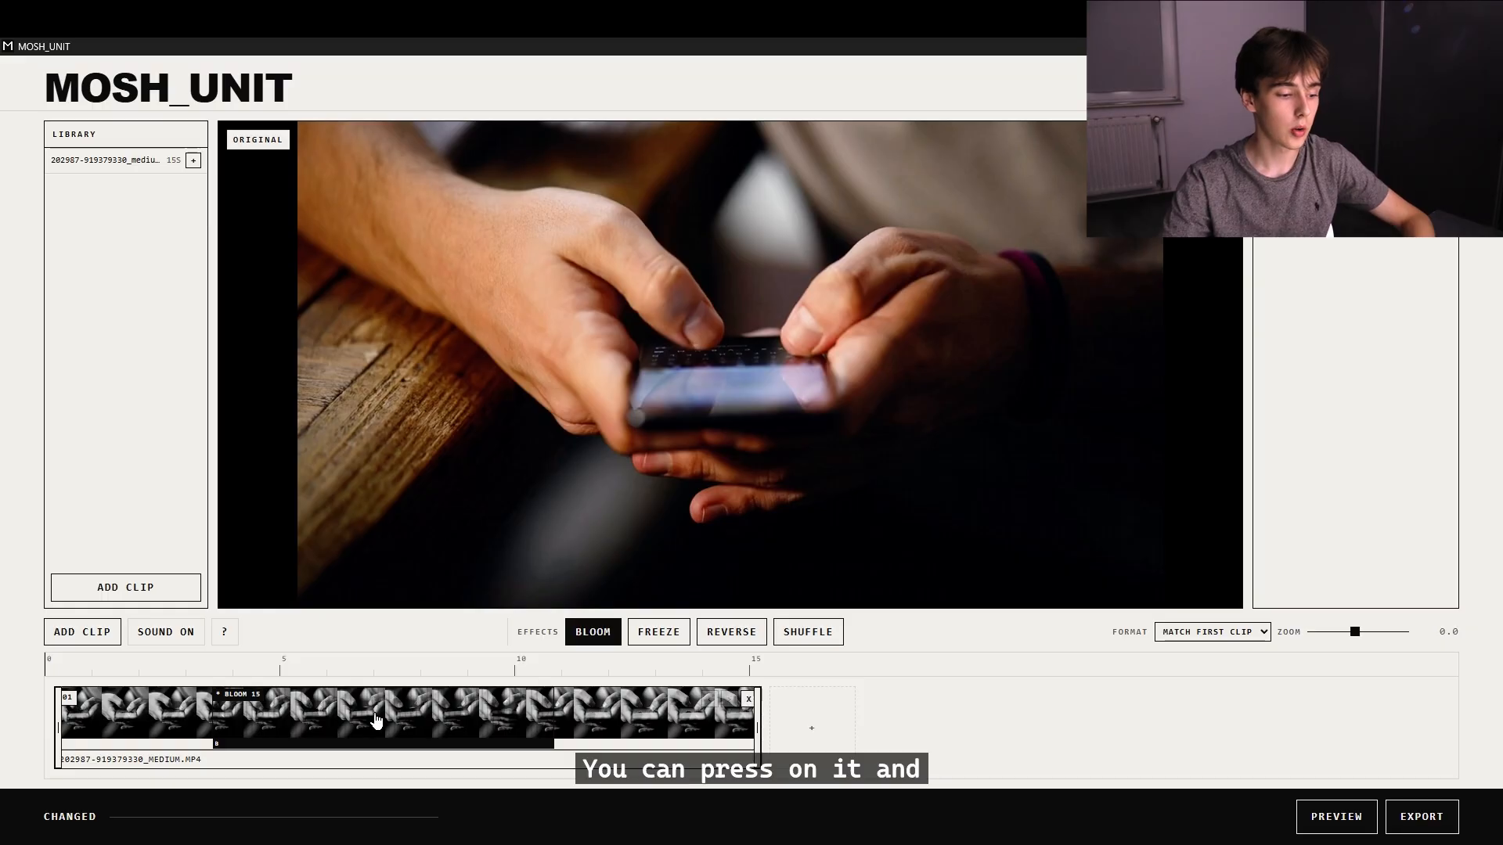
{"action": "left_click", "coordinate": [376, 720]}
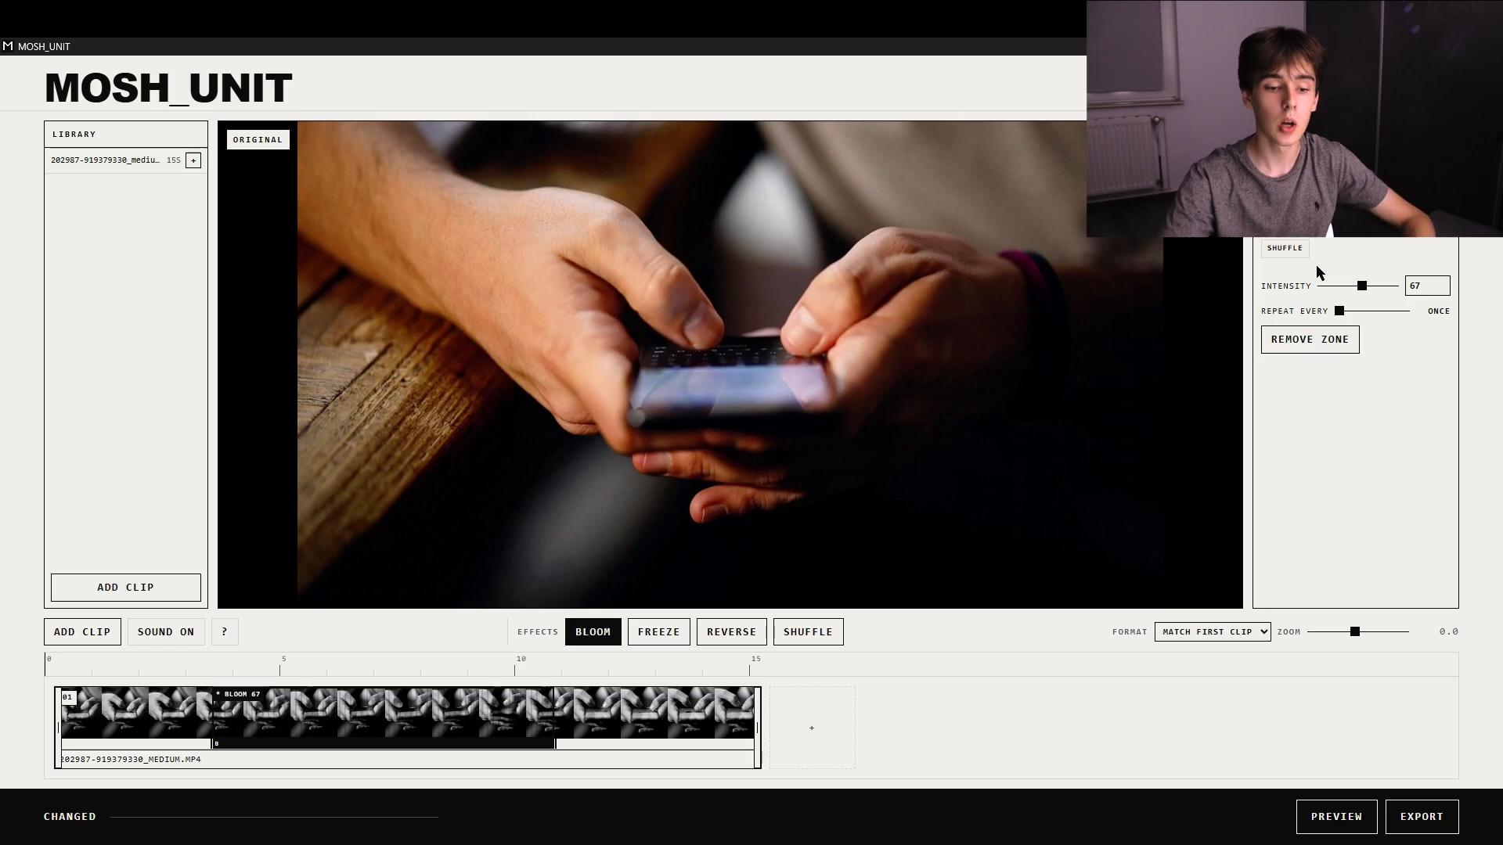
{"action": "left_click", "coordinate": [1331, 817]}
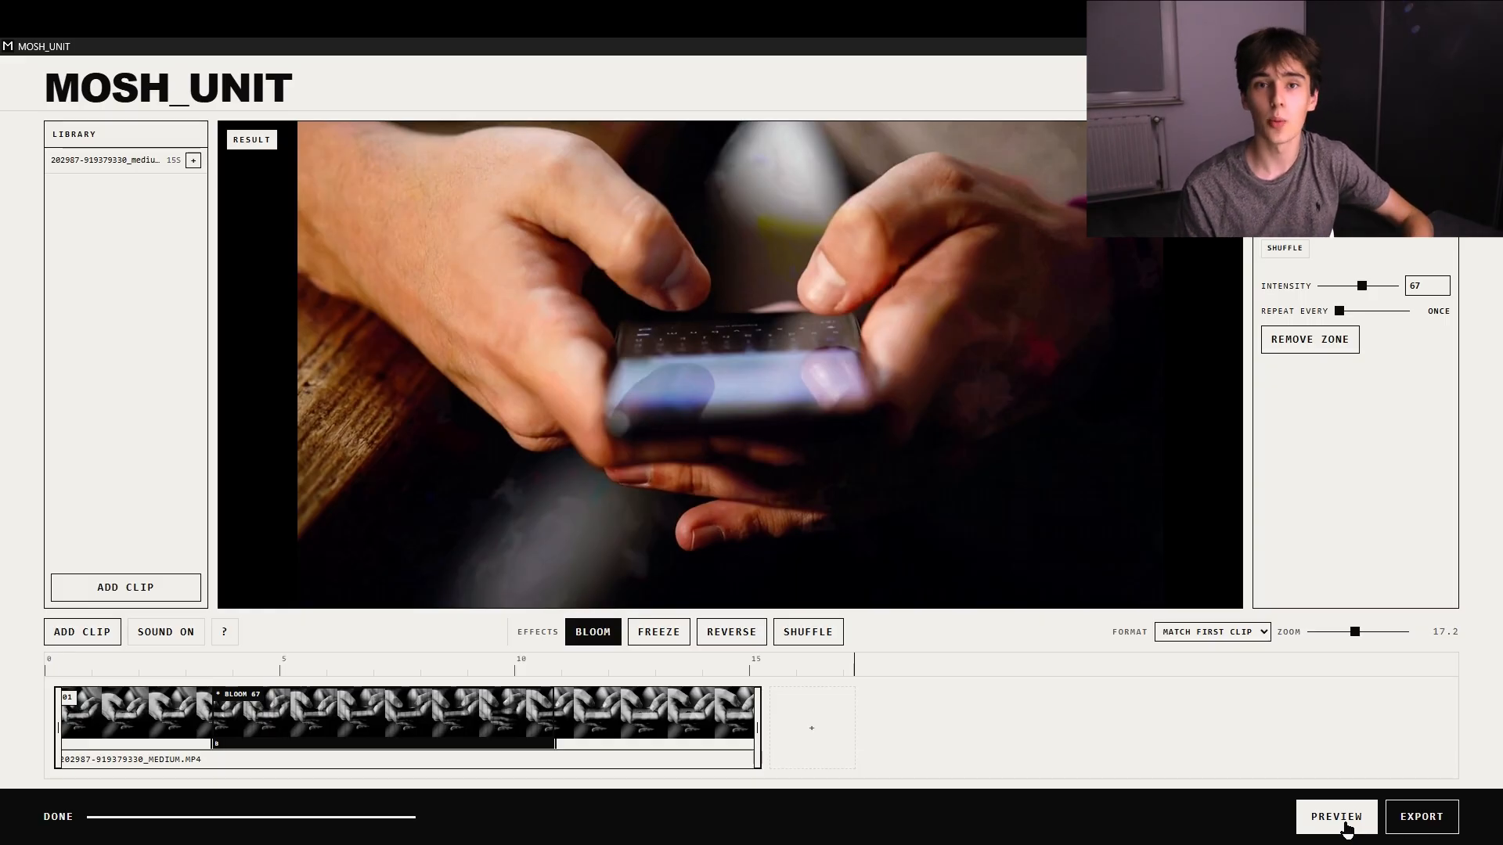
Replace the Bloom zone with a Reverse zone drawn from about 3.5 s to 11 s on the clip.
{"action": "mouse_move", "coordinate": [359, 758]}
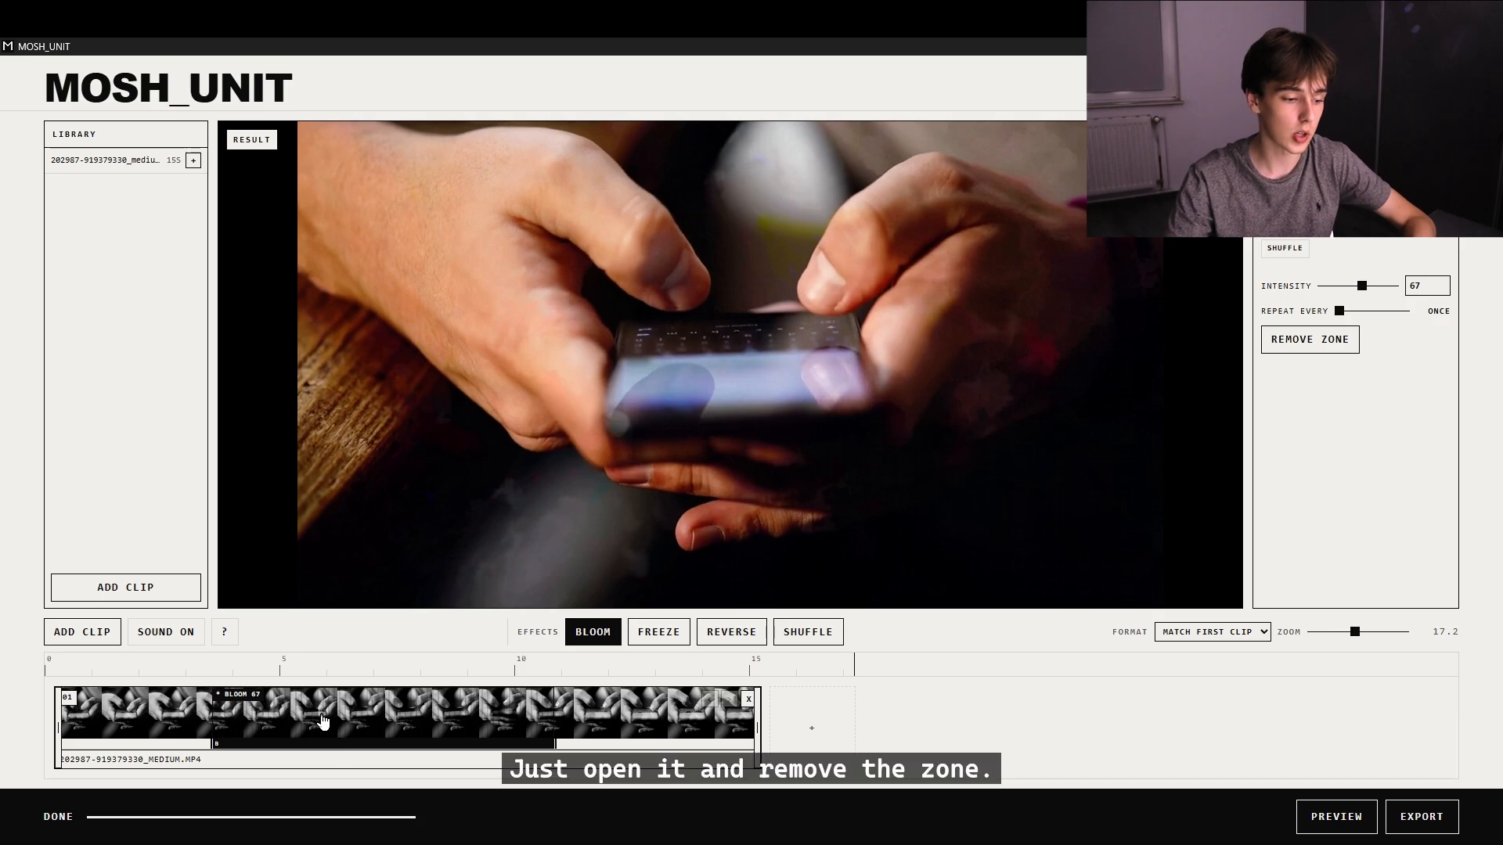
{"action": "left_click", "coordinate": [1309, 339]}
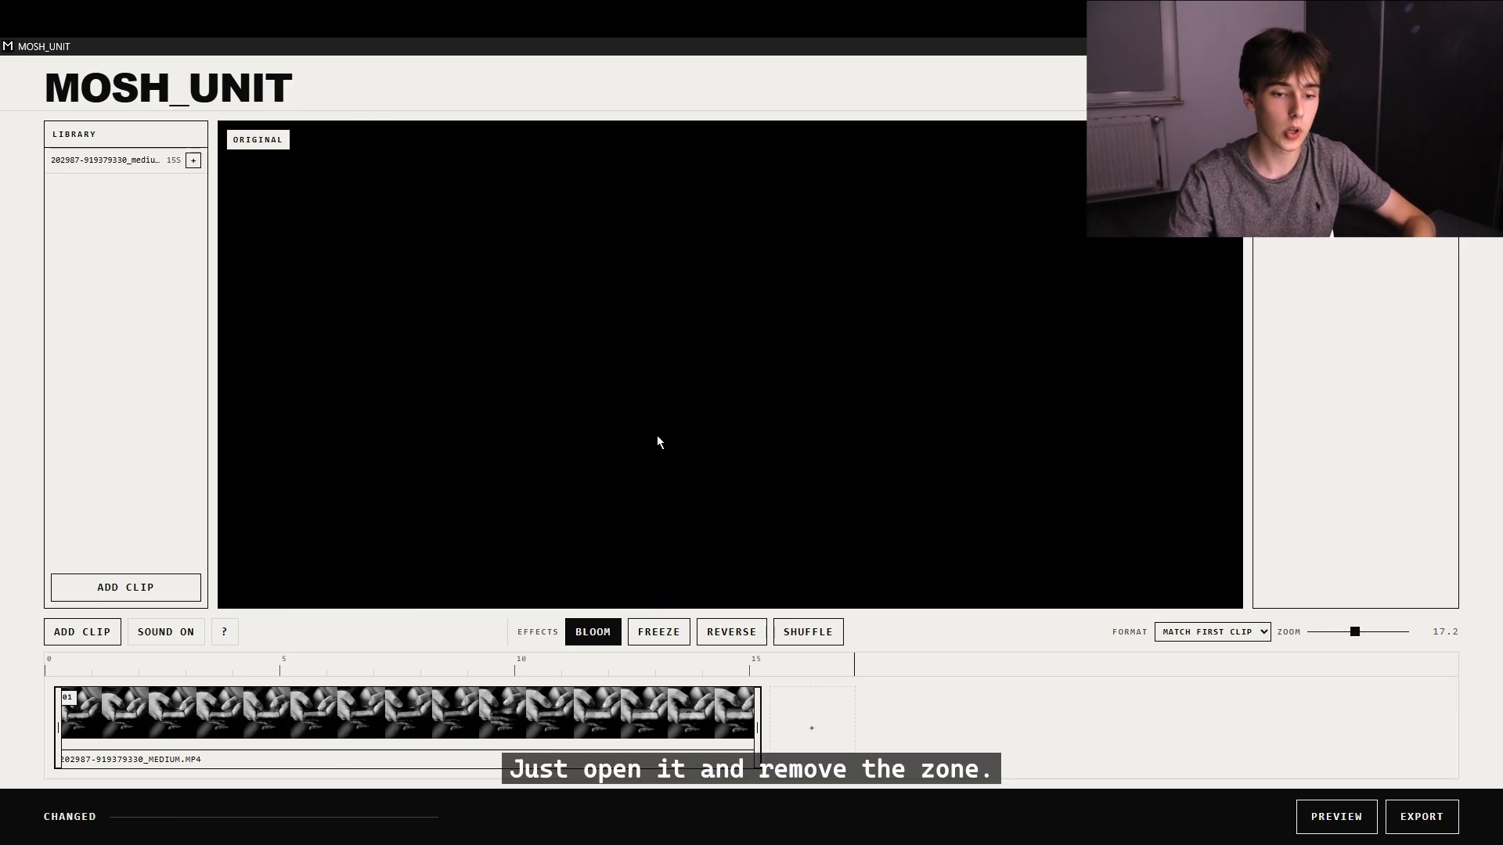
{"action": "left_click", "coordinate": [725, 630]}
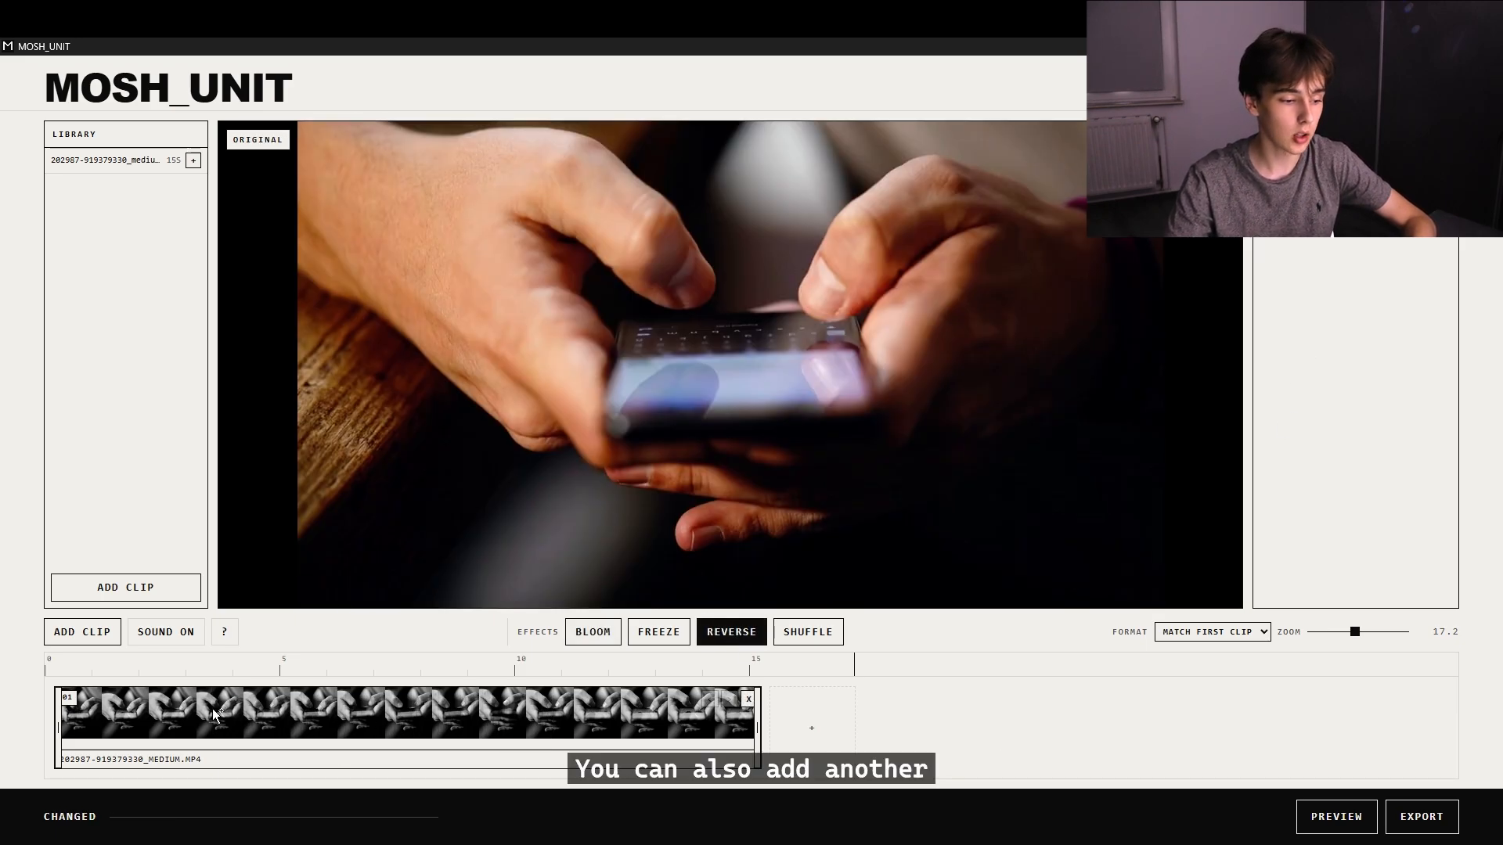
{"action": "left_click_drag", "start_coordinate": [206, 720], "coordinate": [417, 724]}
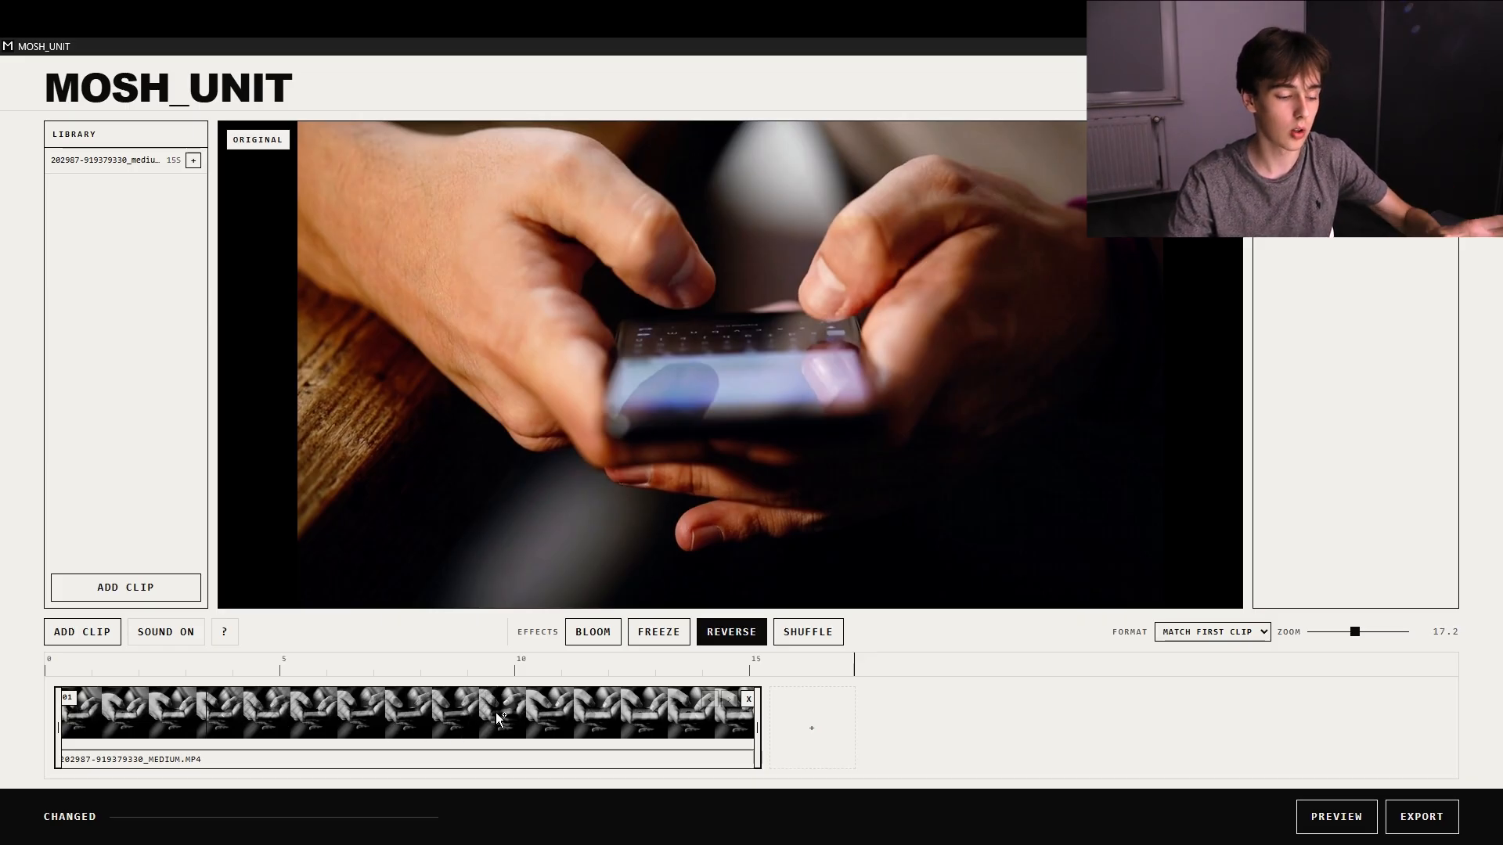
{"action": "left_click", "coordinate": [560, 717]}
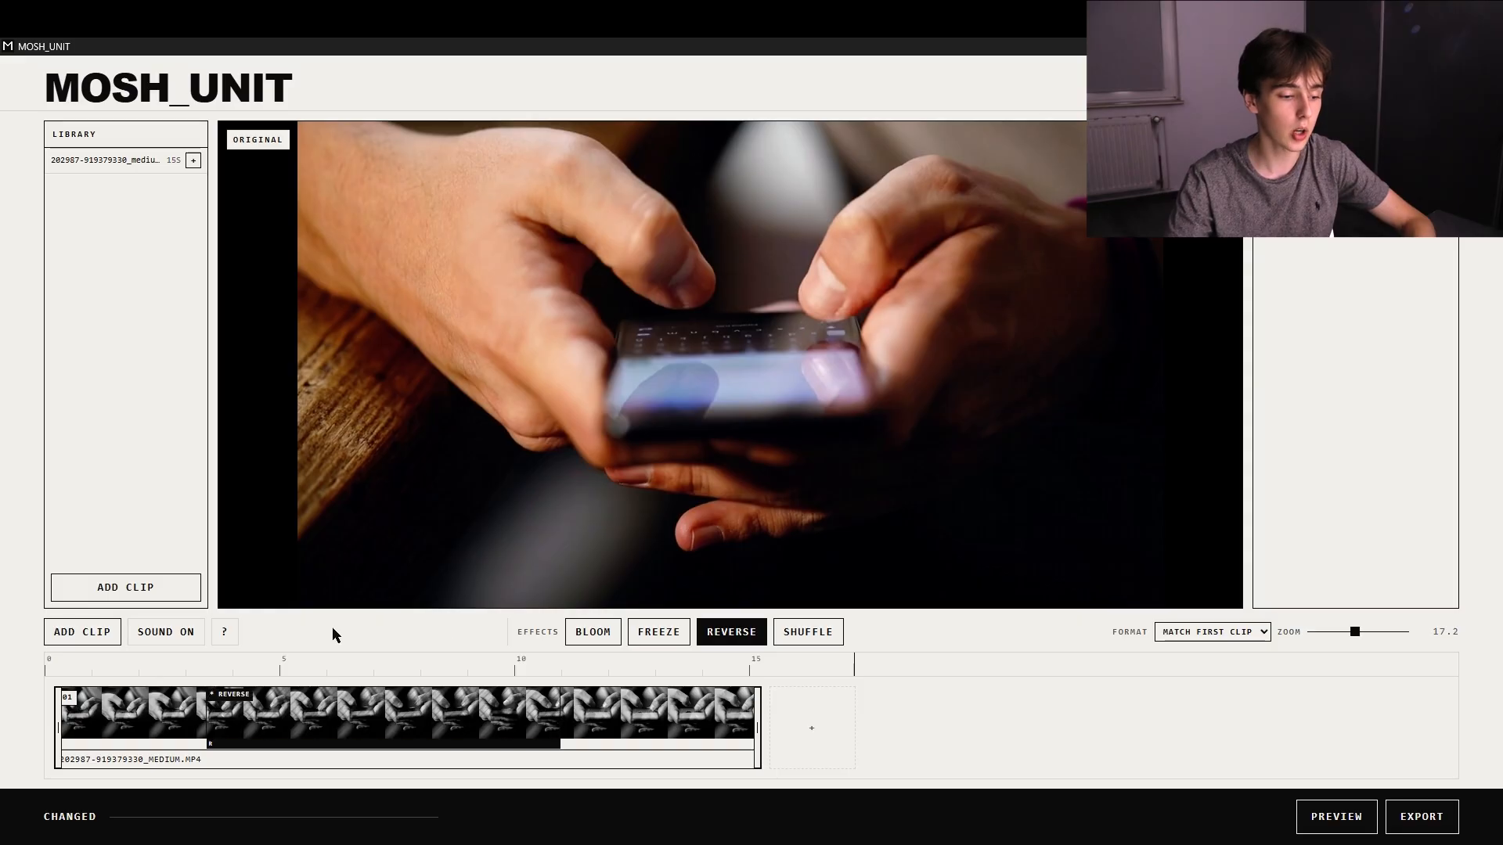
Preview the clip with its Reverse zone applied.
{"action": "left_click", "coordinate": [1366, 817]}
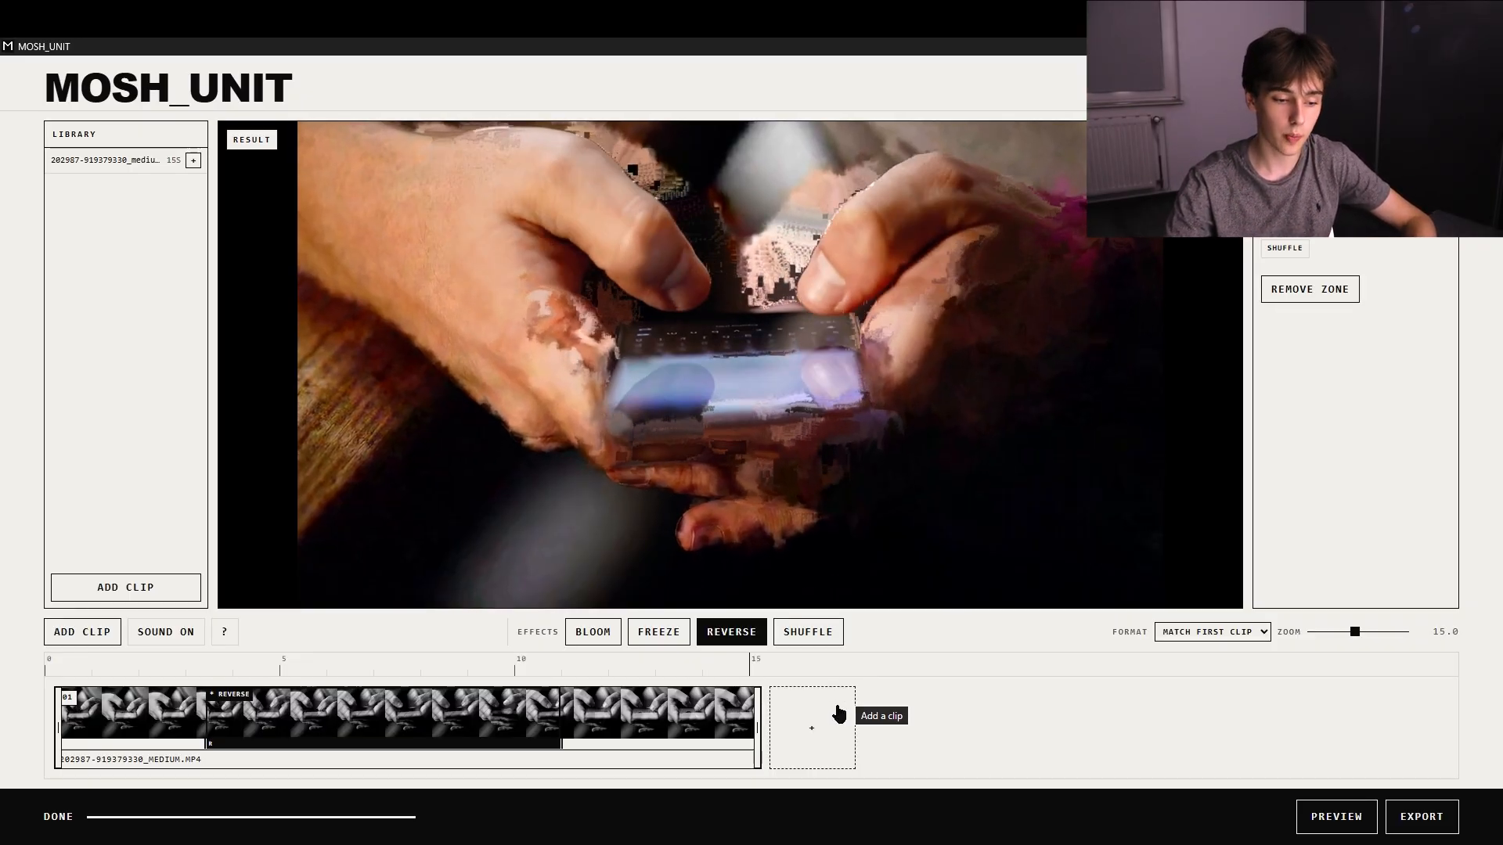
{"action": "left_click", "coordinate": [838, 713]}
{"action": "scroll", "coordinate": [413, 454], "scroll_direction": "down", "scroll_amount": 5}
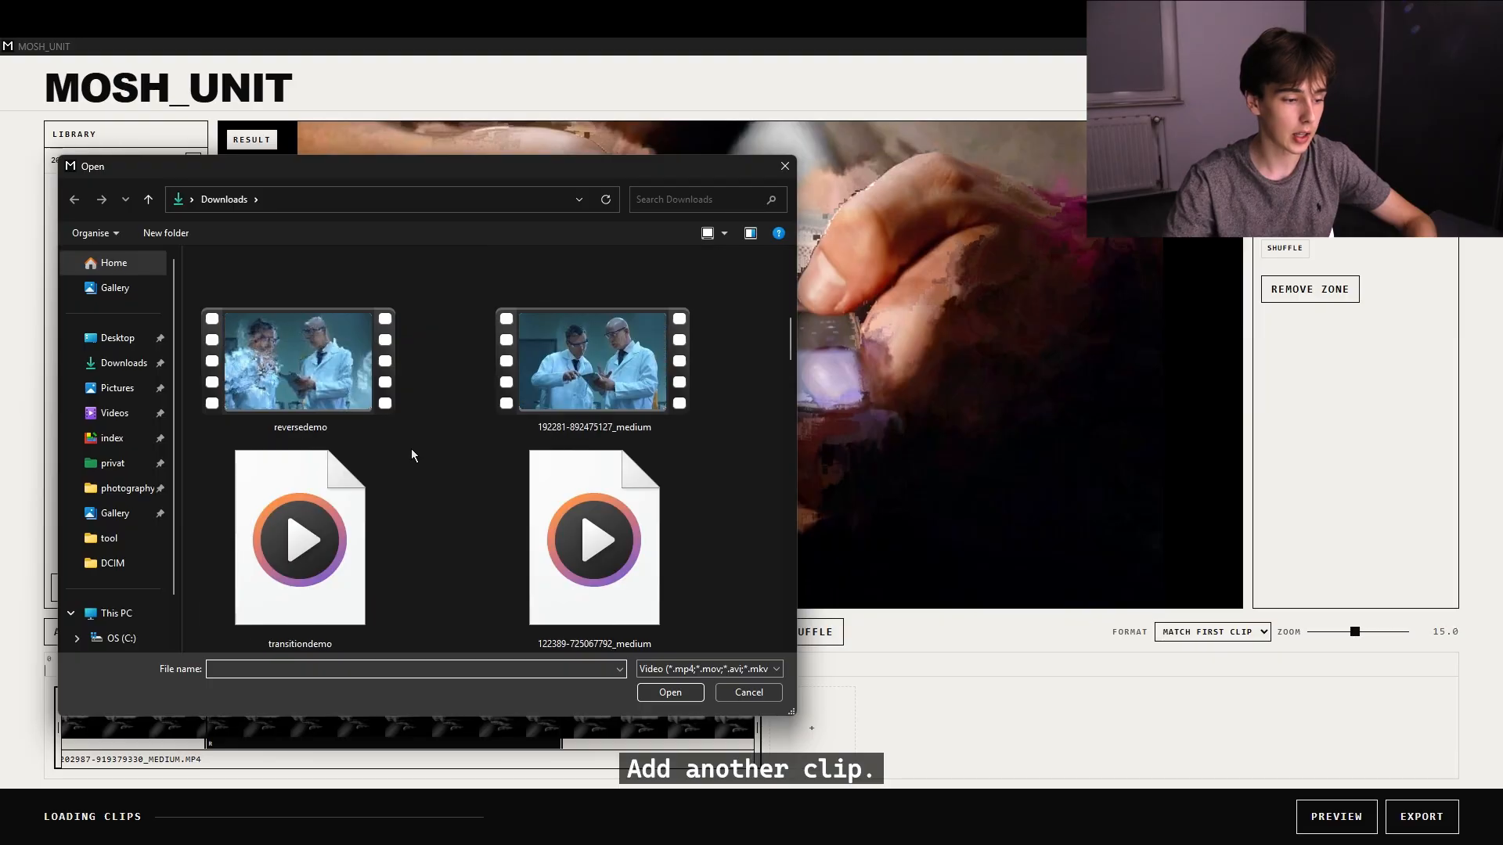
{"action": "scroll", "coordinate": [413, 450], "scroll_direction": "down", "scroll_amount": 3}
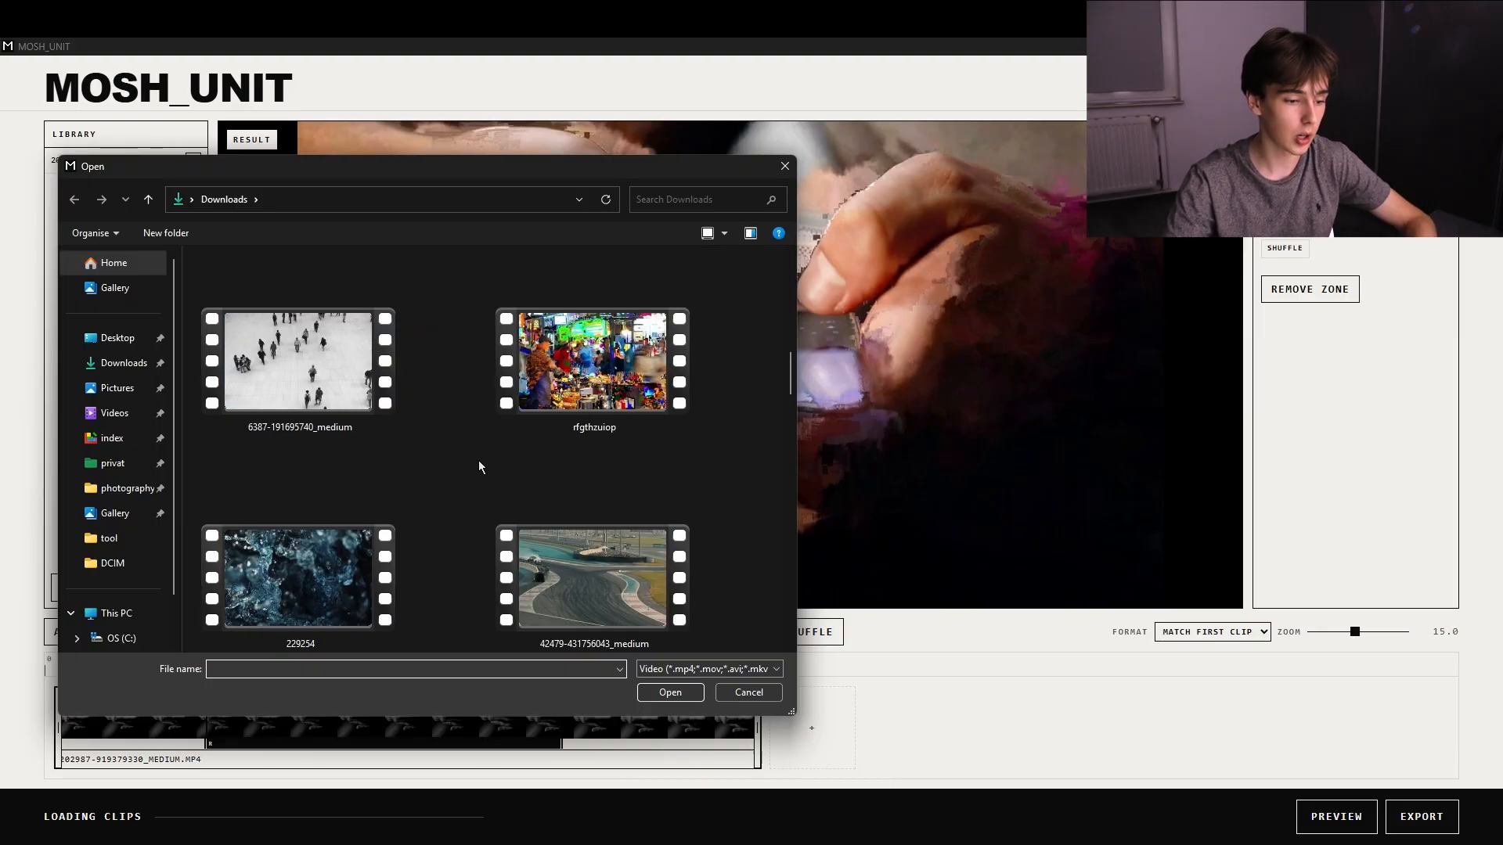
{"action": "double_click", "coordinate": [580, 582]}
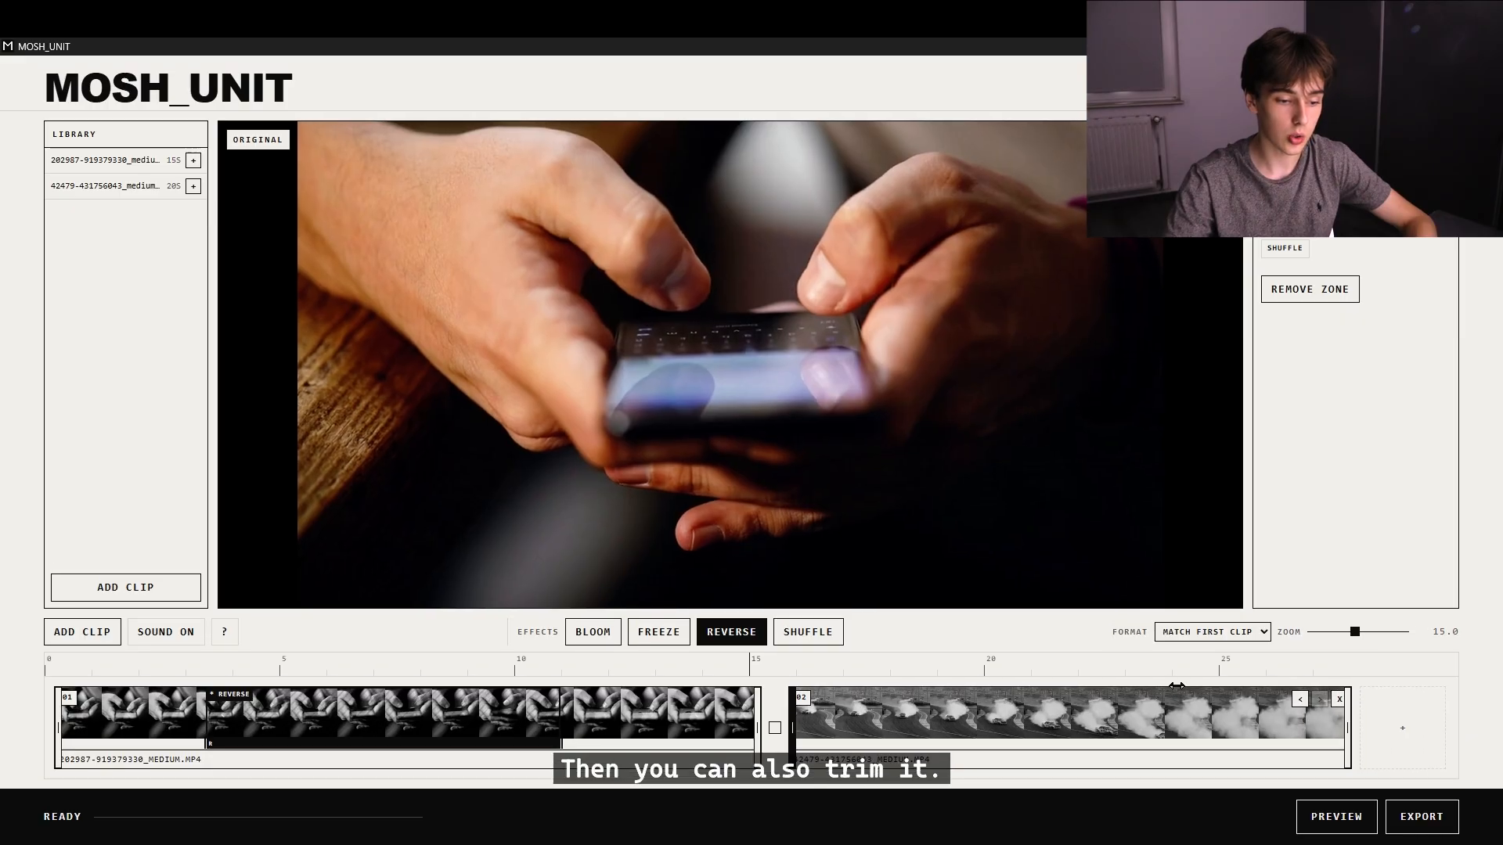
{"action": "left_click_drag", "start_coordinate": [1250, 681], "coordinate": [1258, 681]}
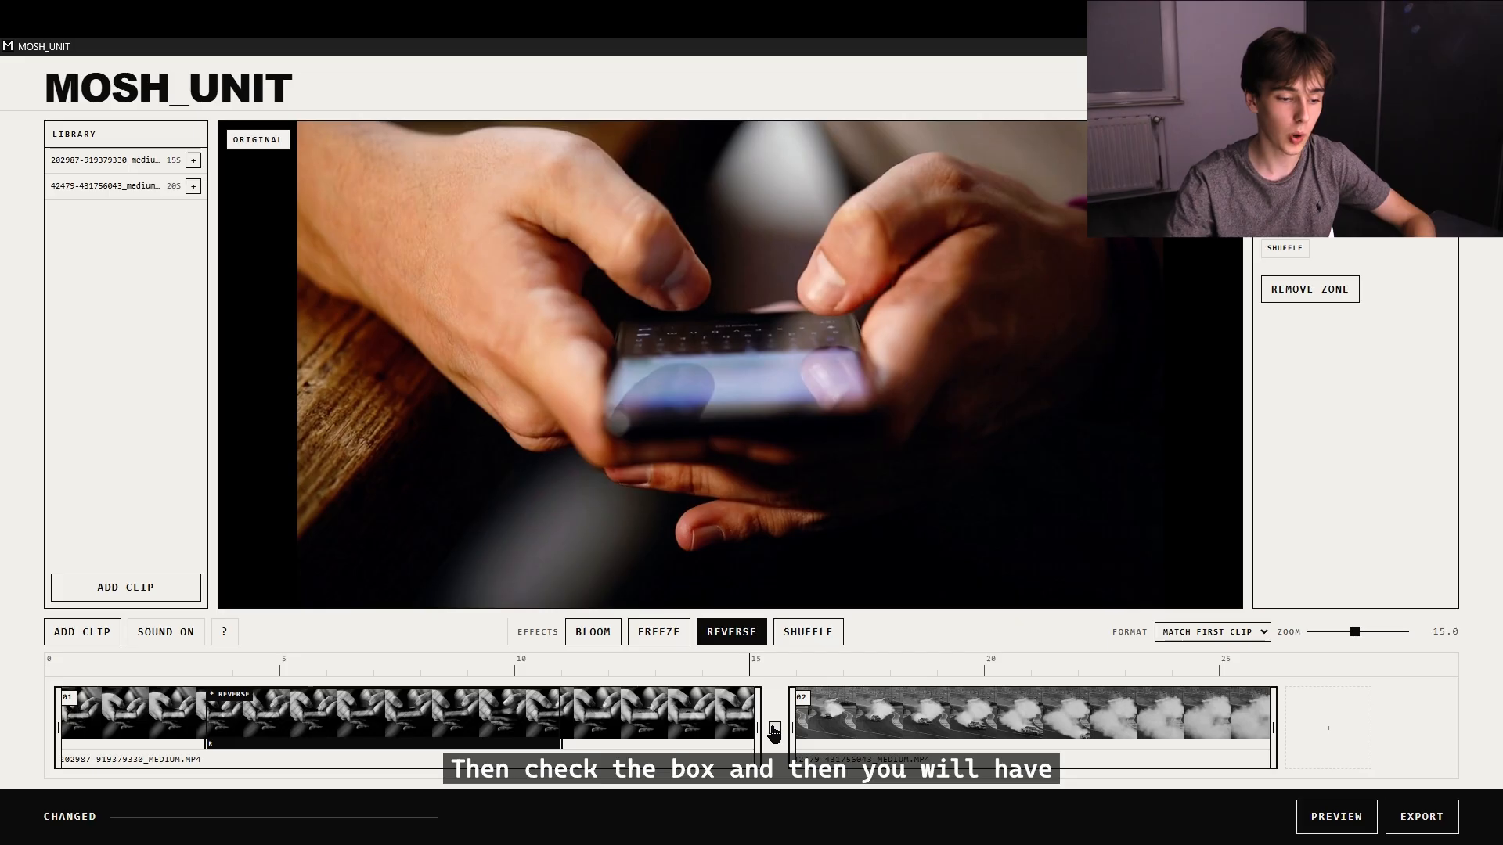
Enable the transition between the two clips, trim the first clip's end to about 8 s, and preview the sequence.
{"action": "left_click", "coordinate": [774, 731]}
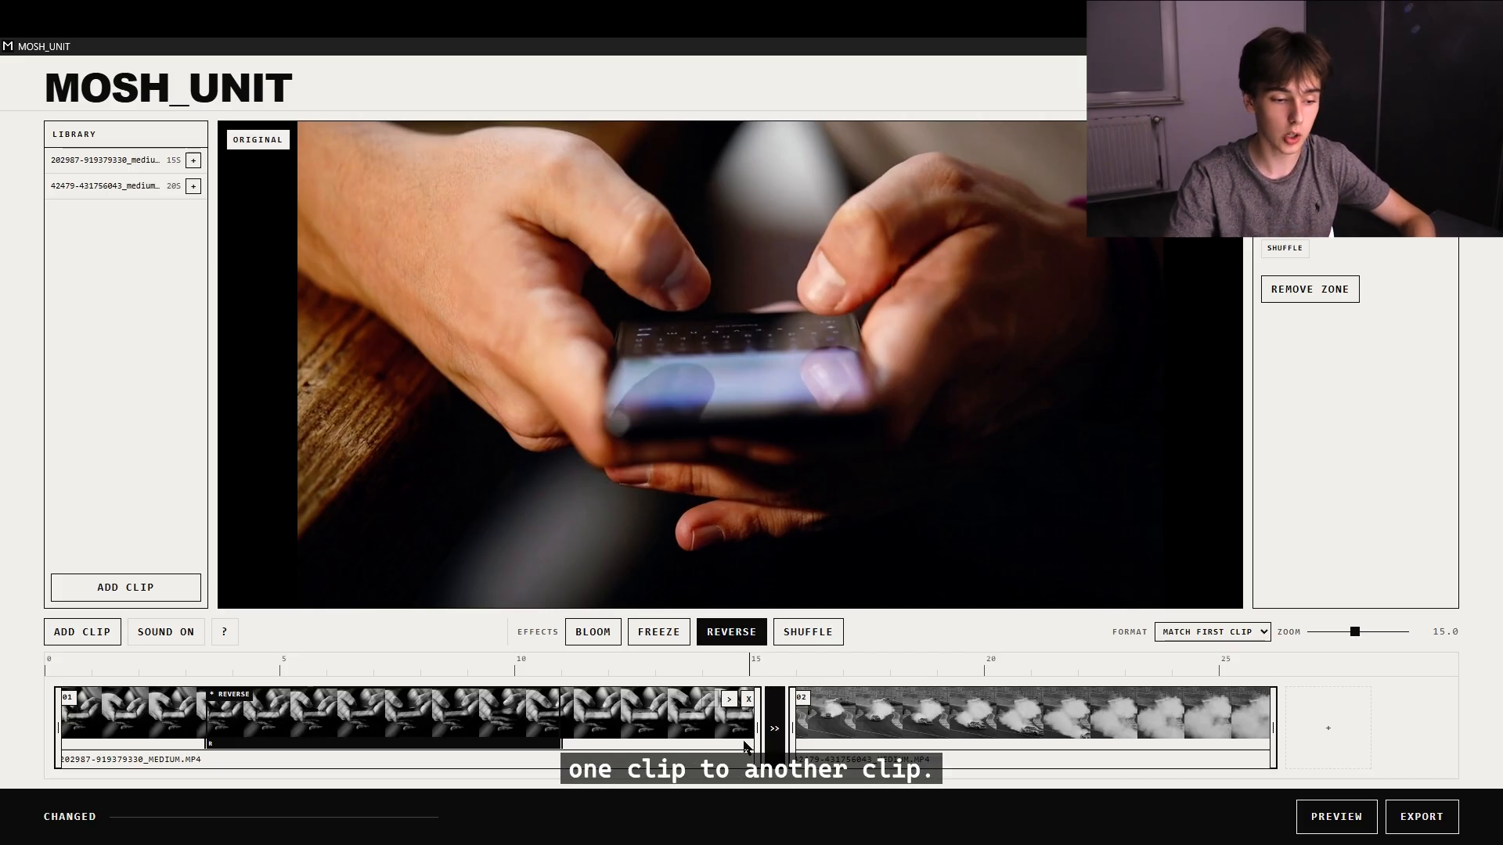
{"action": "left_click_drag", "start_coordinate": [743, 746], "coordinate": [185, 763]}
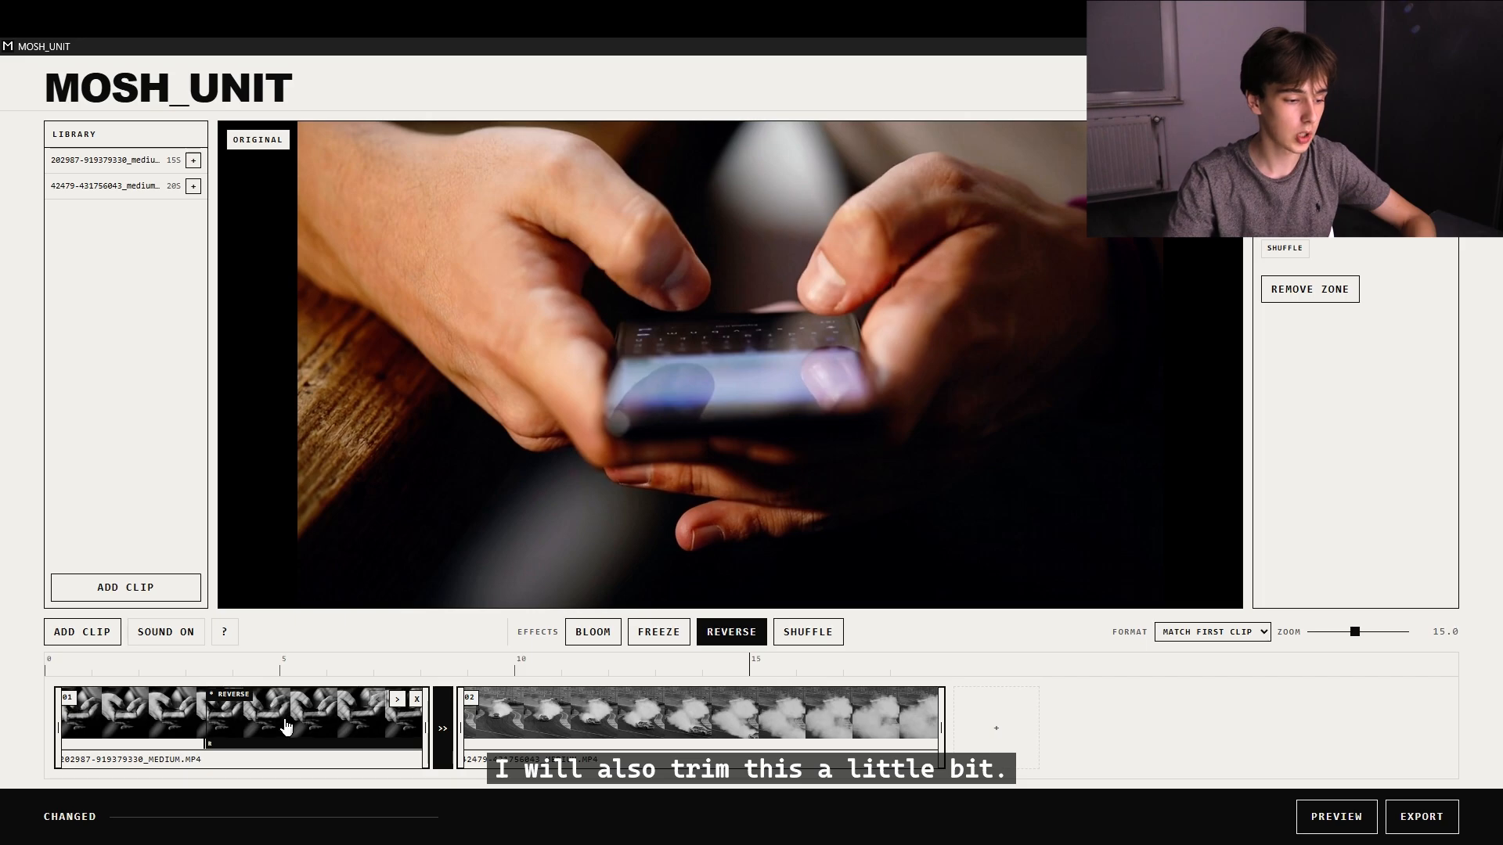
{"action": "left_click", "coordinate": [1336, 817]}
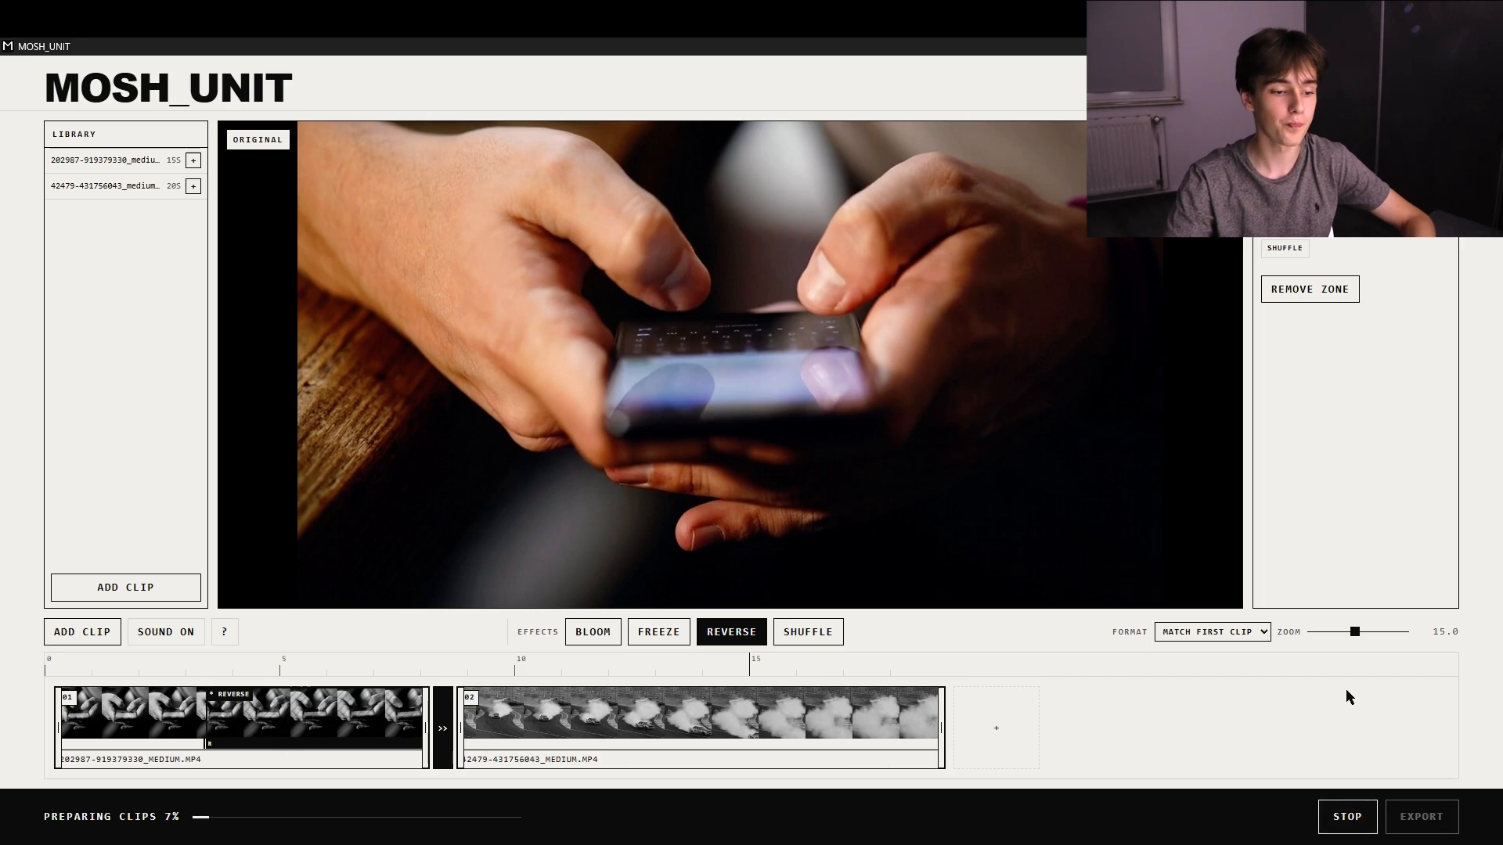